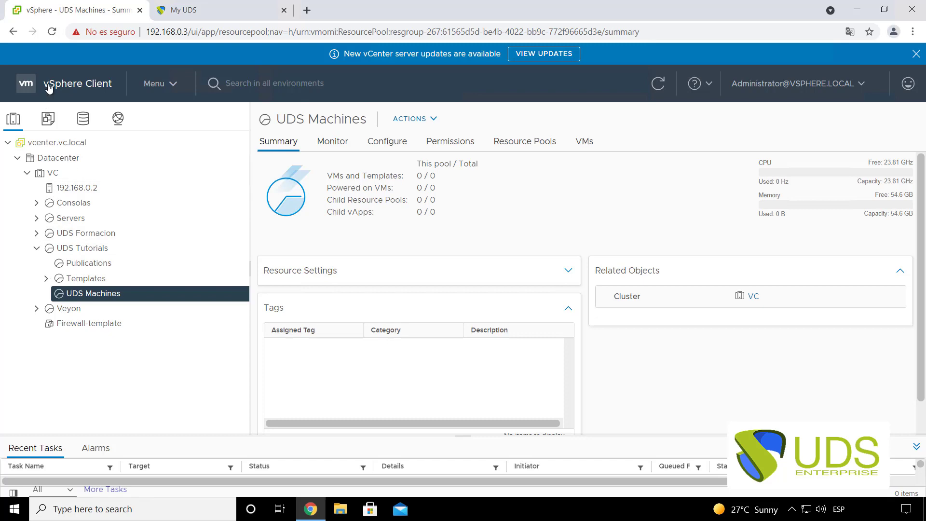
# - Download the UDS Dbserver, Server and Tunnel 3.0.0 VMware OVAs from My UDS, then return to vSphere
pyautogui.click(186, 15)
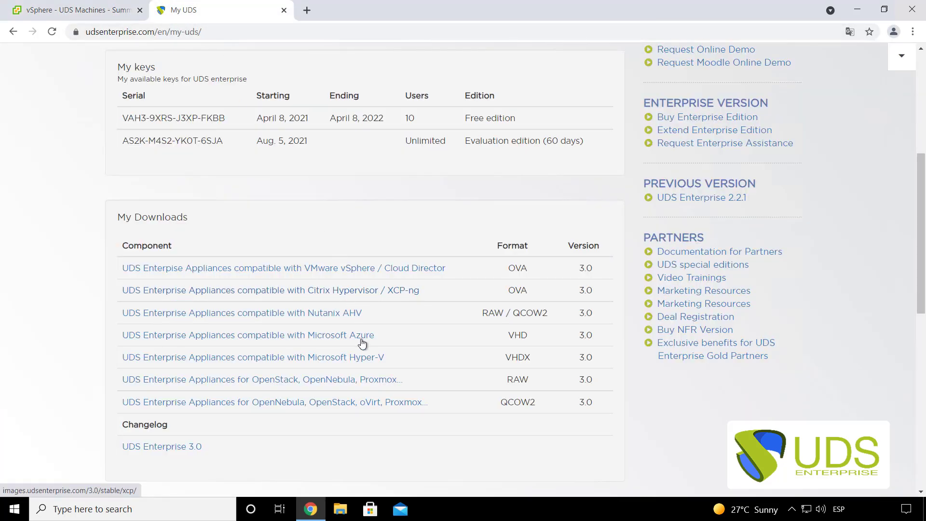
pyautogui.click(348, 271)
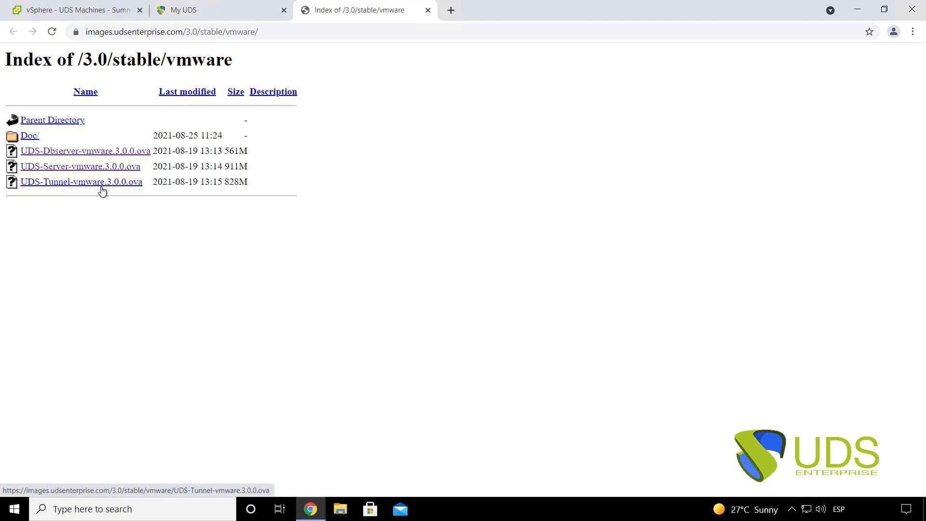
pyautogui.click(68, 155)
pyautogui.click(76, 170)
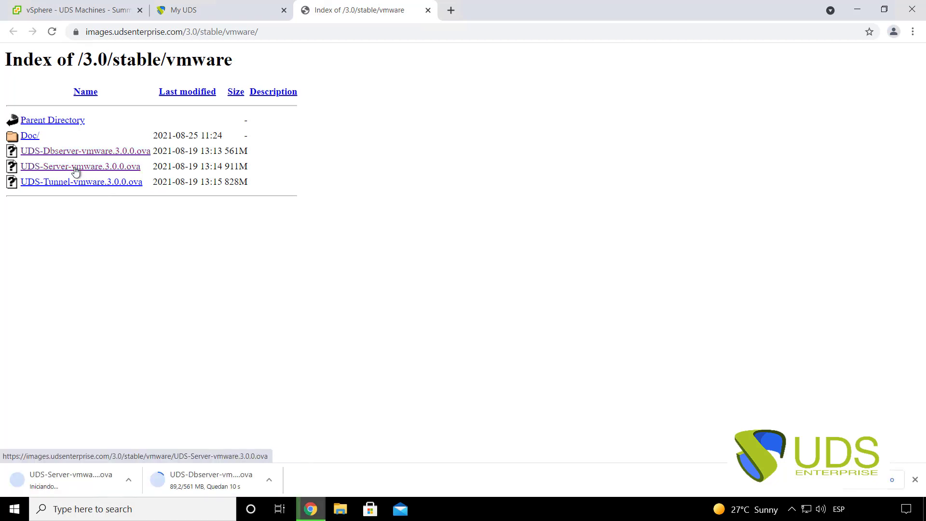
pyautogui.click(84, 182)
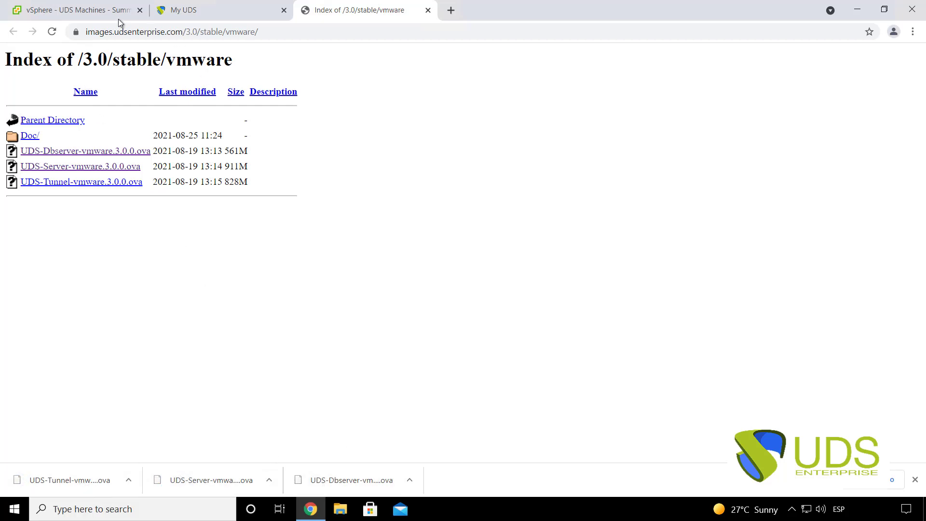
pyautogui.click(83, 10)
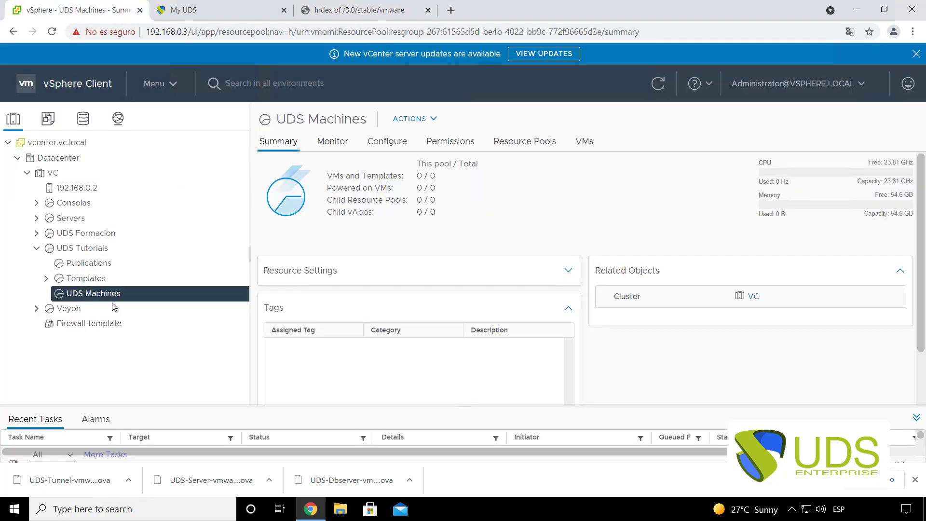
# - Start an OVF template deployment on UDS Machines using the local UDS-Dbserver-vmware.3.0.0.ova file
pyautogui.rightClick(91, 296)
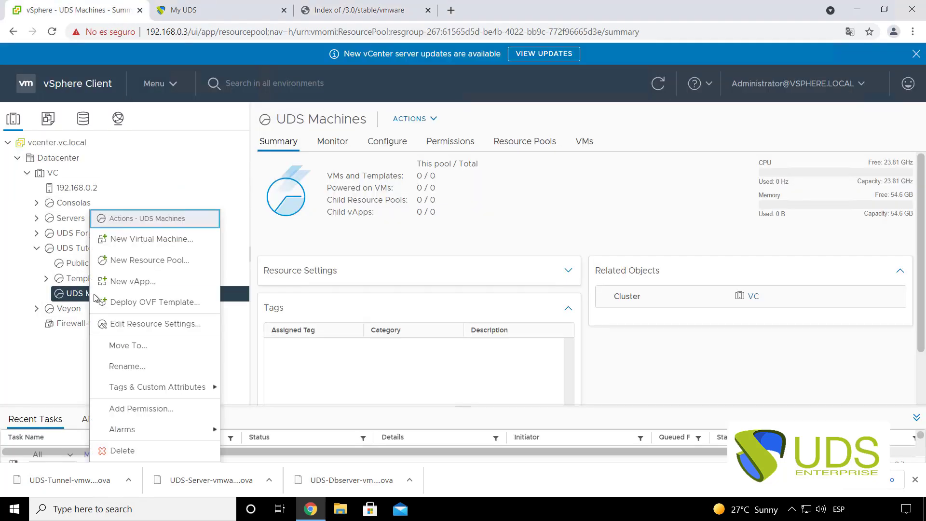
pyautogui.click(159, 302)
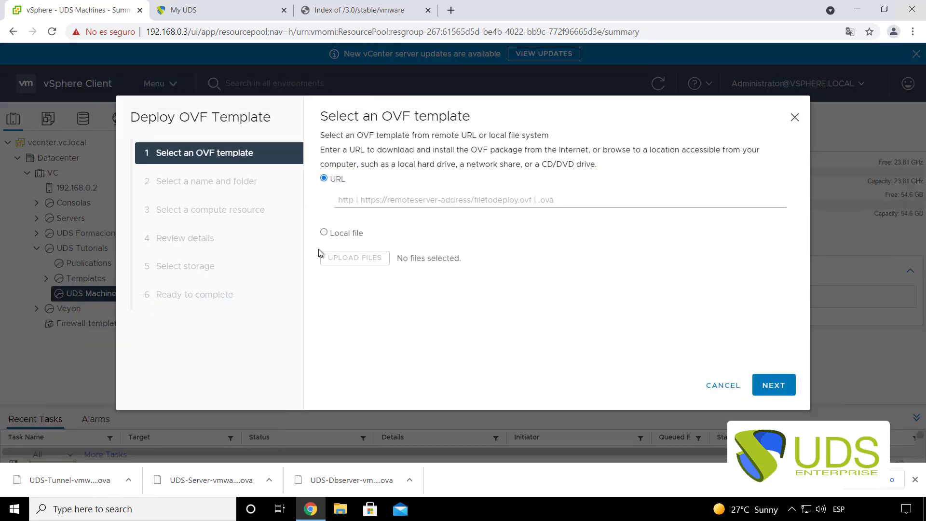
pyautogui.click(324, 232)
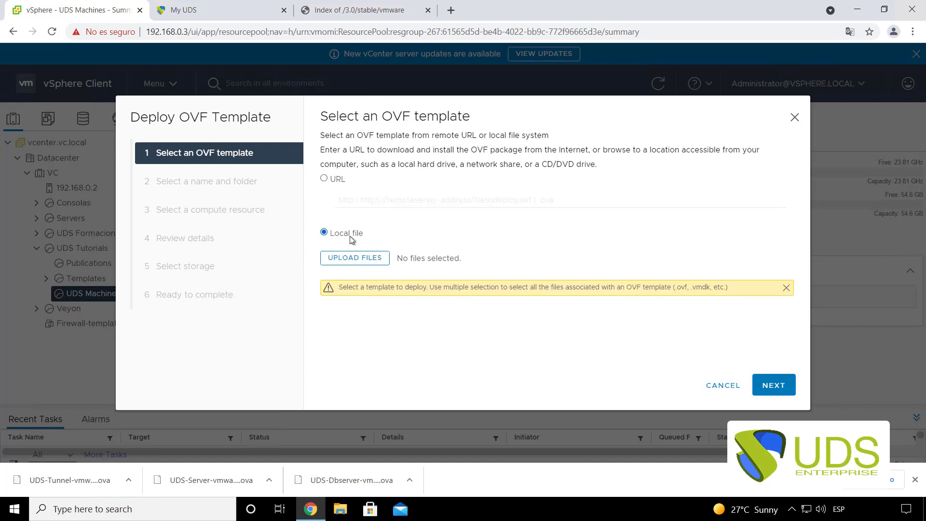
pyautogui.click(360, 263)
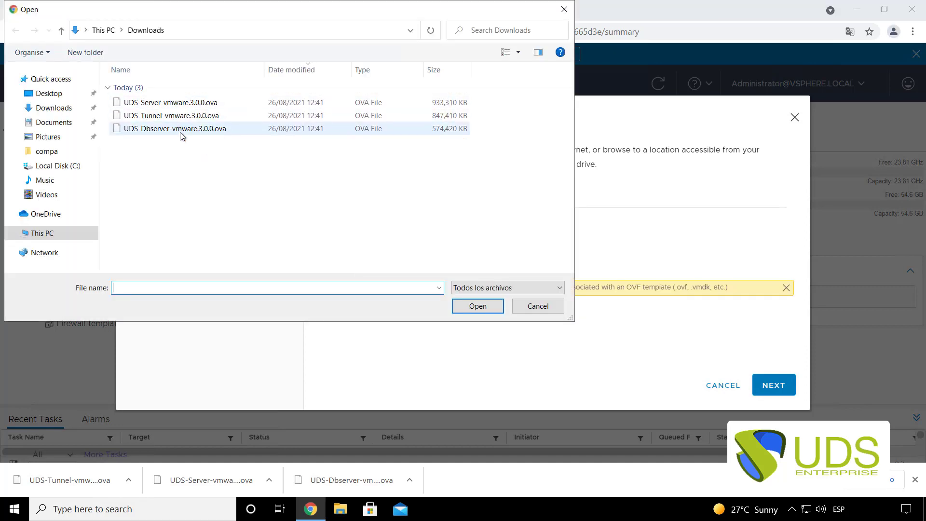
pyautogui.click(174, 133)
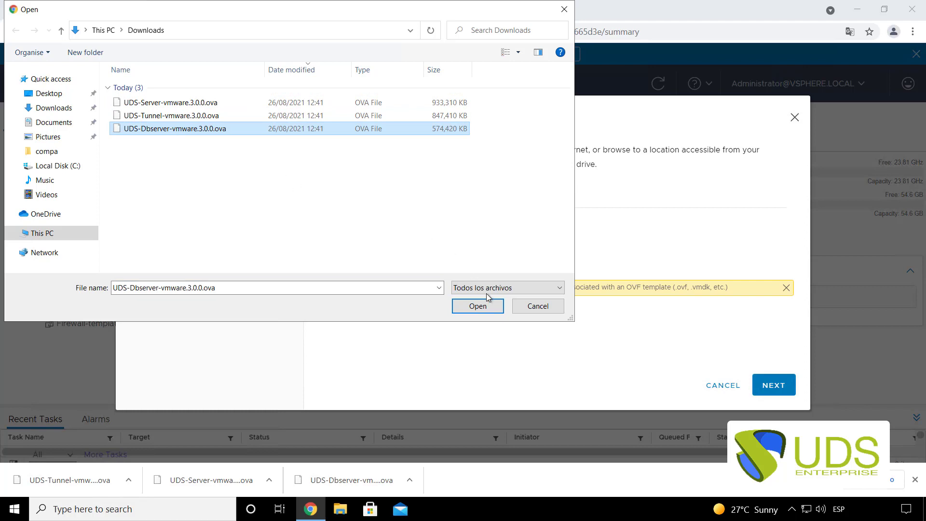
pyautogui.click(478, 306)
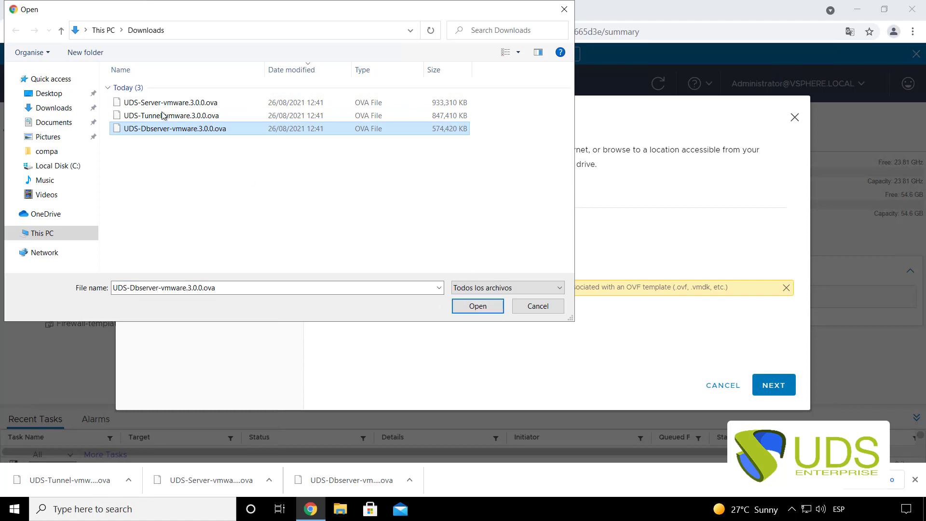
pyautogui.click(484, 309)
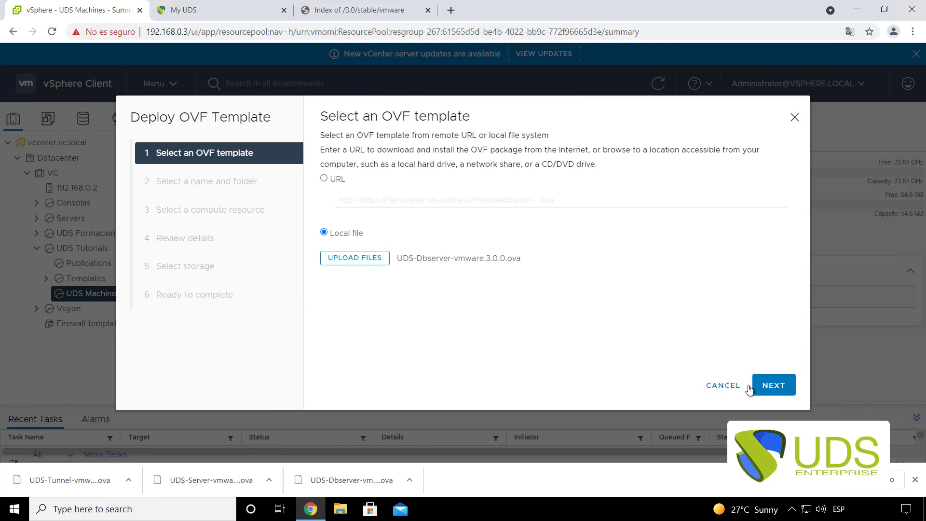
pyautogui.click(769, 384)
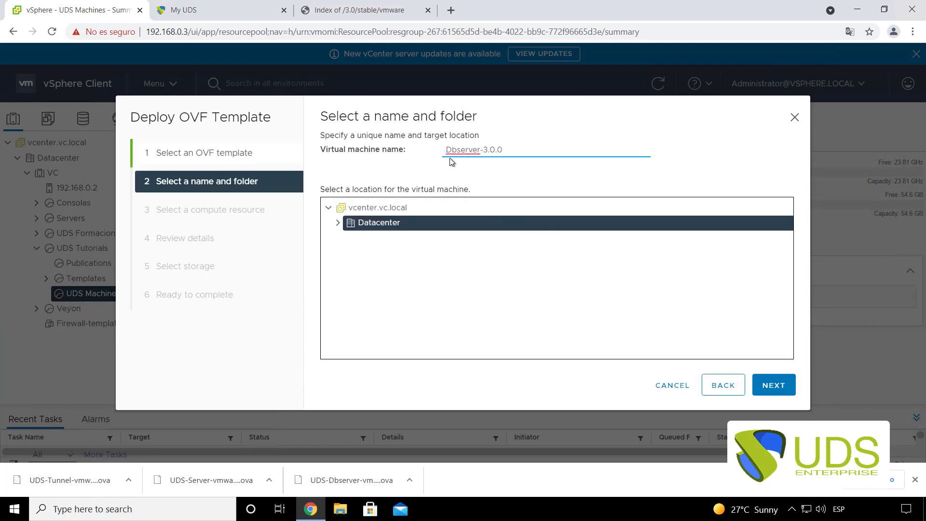
# - Name the VM UDS-Dbserver-3.0.0 and accept UDS Machines as its compute resource
pyautogui.write('UDS-')
pyautogui.click(776, 393)
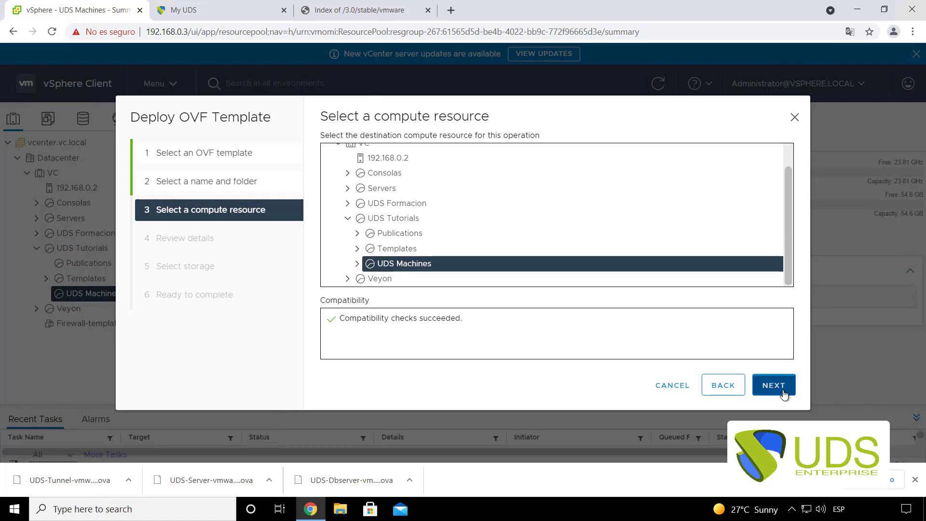
pyautogui.click(770, 385)
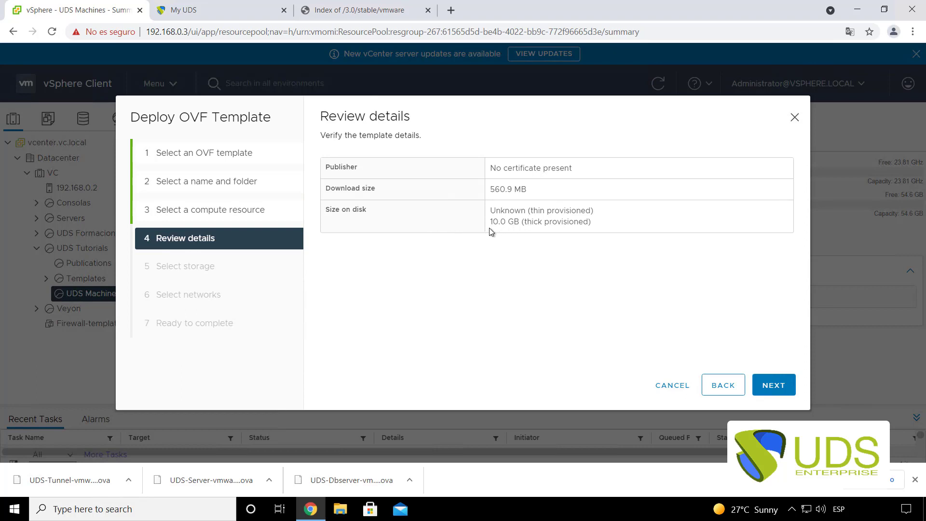
pyautogui.moveTo(491, 222); pyautogui.dragTo(520, 227)
pyautogui.click(204, 262)
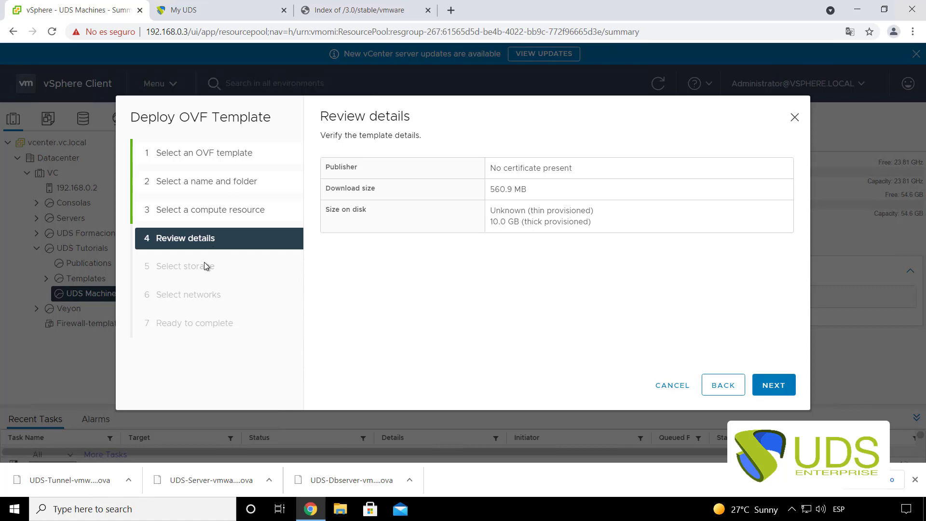
pyautogui.click(772, 386)
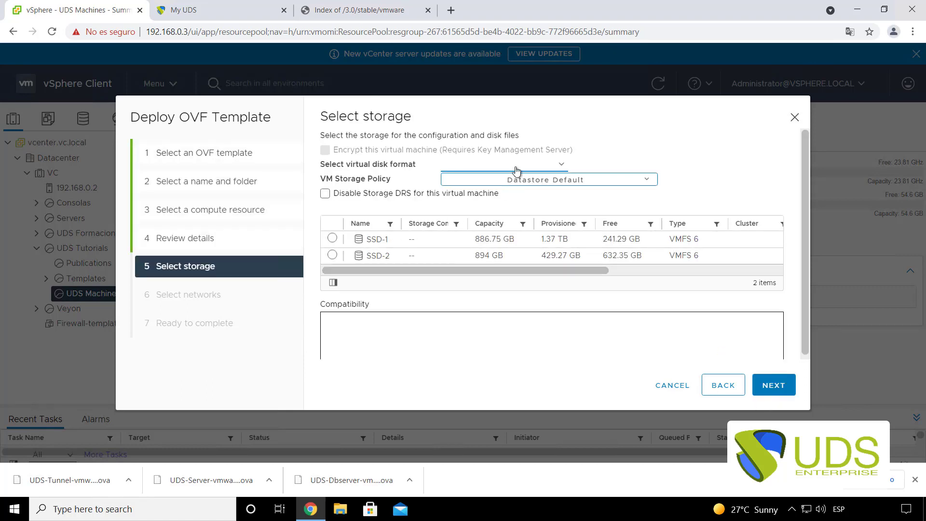
# - Store the Dbserver VM on SSD-2, map its network to LAN, and finish the deployment
pyautogui.click(332, 238)
pyautogui.click(332, 255)
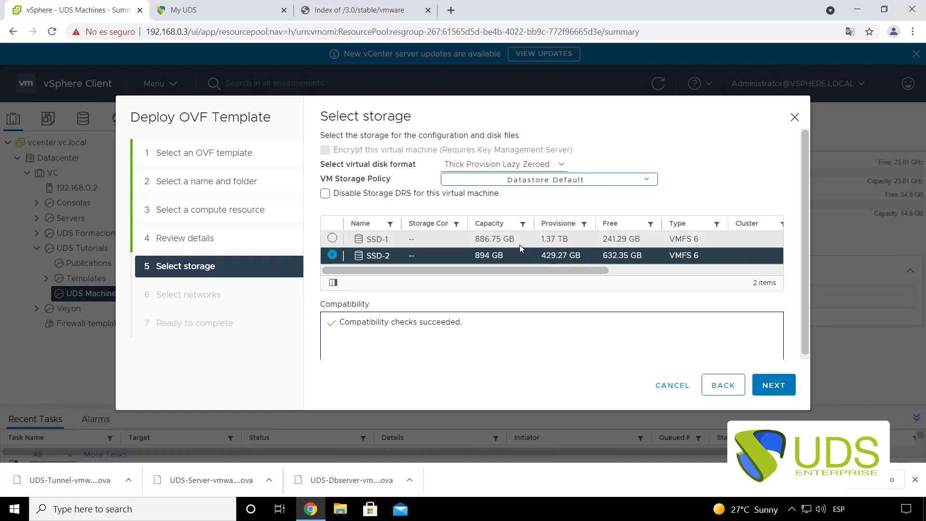
pyautogui.click(774, 384)
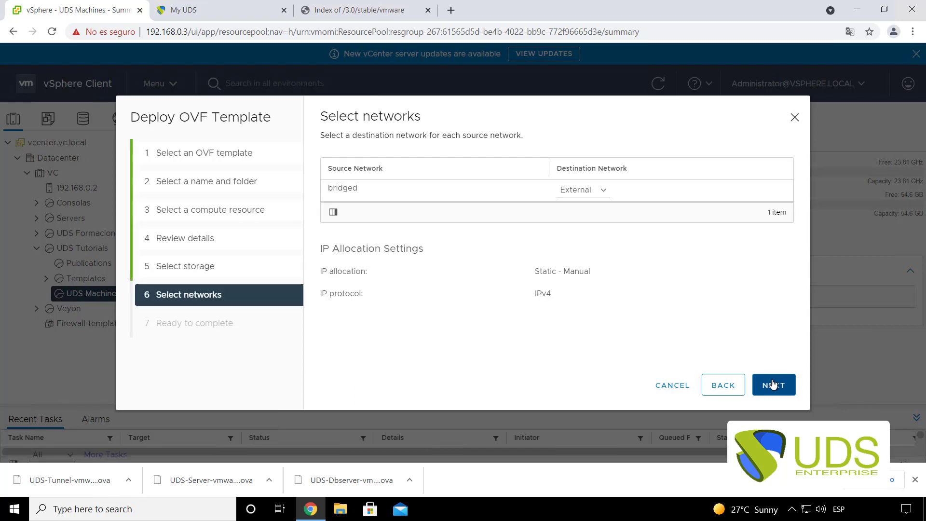
pyautogui.click(583, 190)
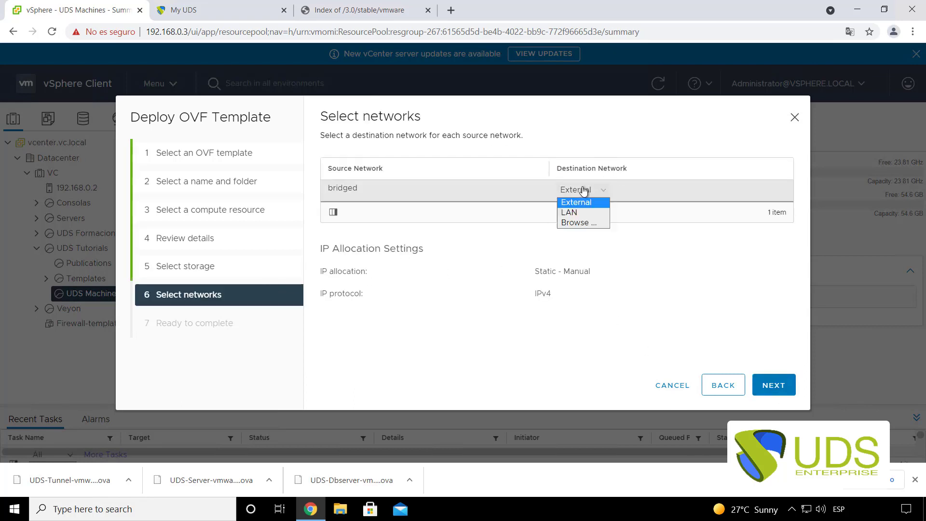
pyautogui.click(574, 210)
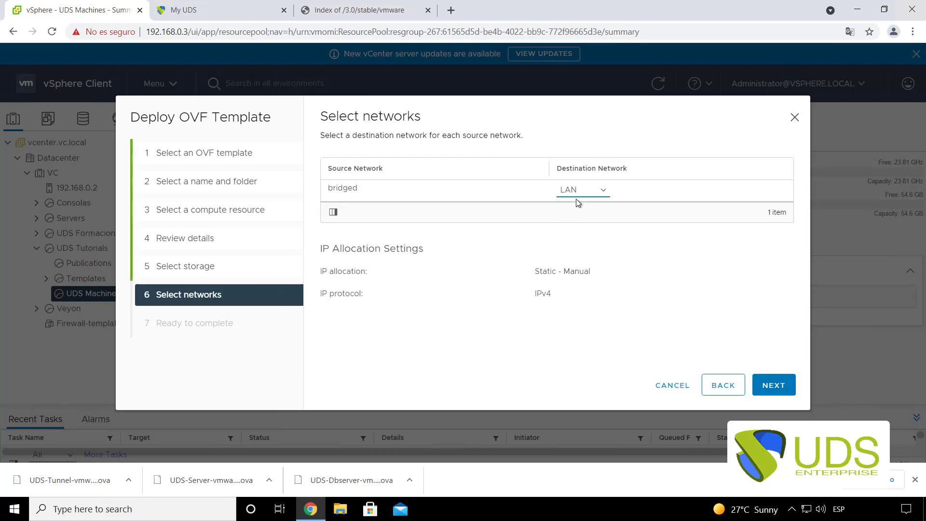
pyautogui.click(776, 386)
pyautogui.scroll(-2, 540, 290)
pyautogui.scroll(2, 540, 285)
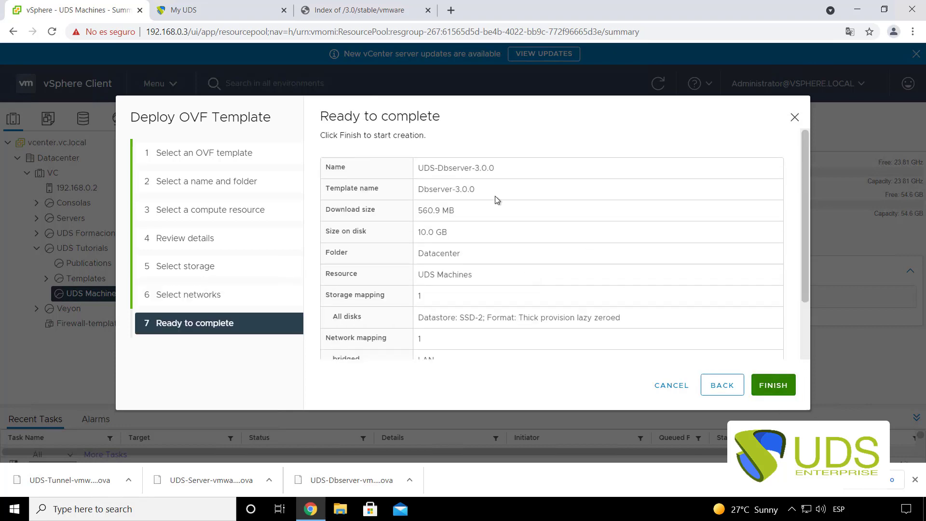
pyautogui.scroll(-2, 434, 250)
pyautogui.scroll(2, 399, 213)
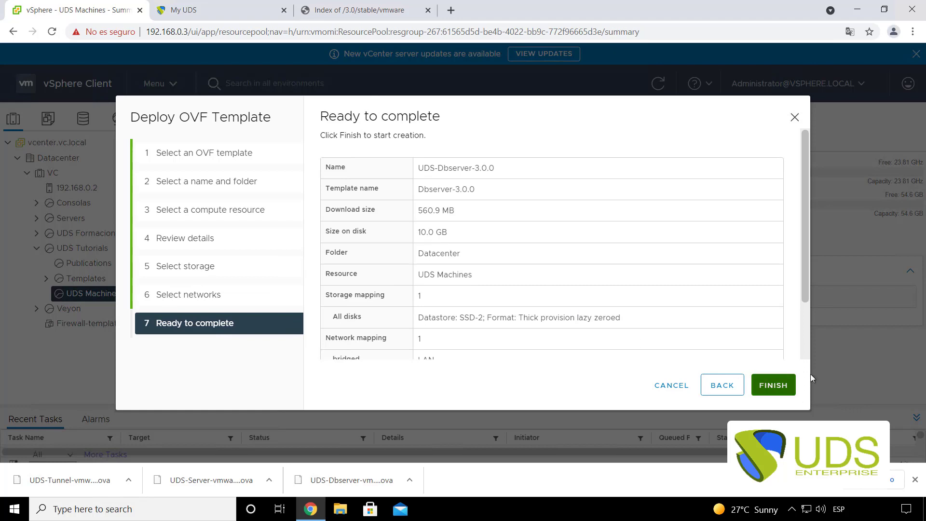
pyautogui.click(785, 384)
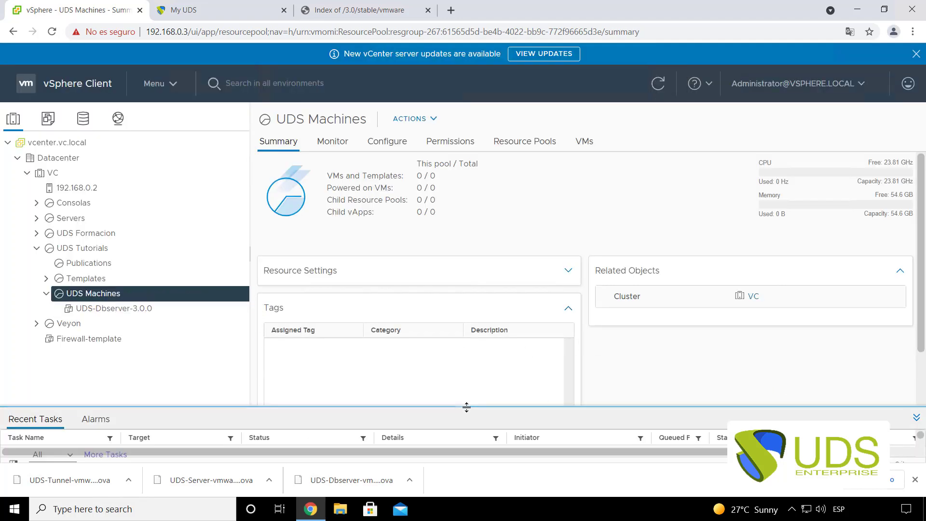
# - Start another OVF deployment on UDS Machines with the local UDS-Server-vmware.3.0.0.ova file
pyautogui.moveTo(467, 406); pyautogui.dragTo(470, 346)
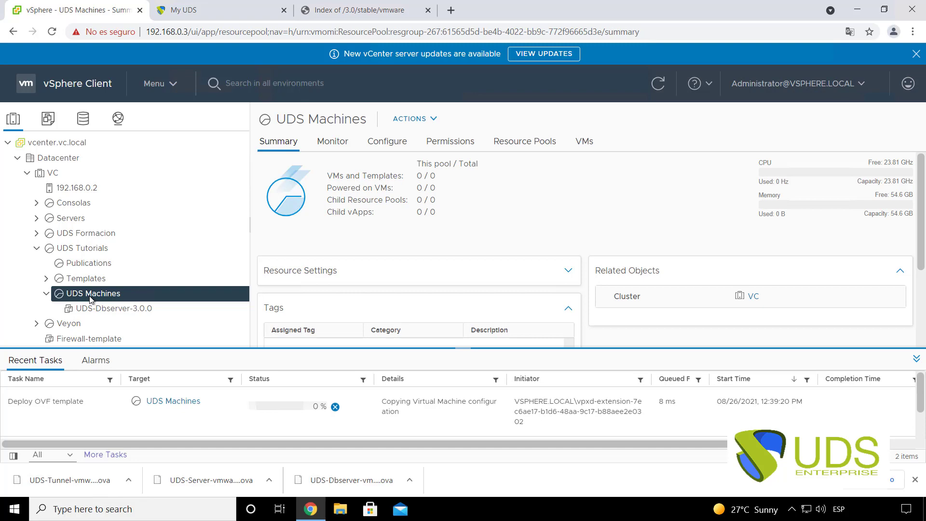
pyautogui.rightClick(91, 299)
pyautogui.click(130, 302)
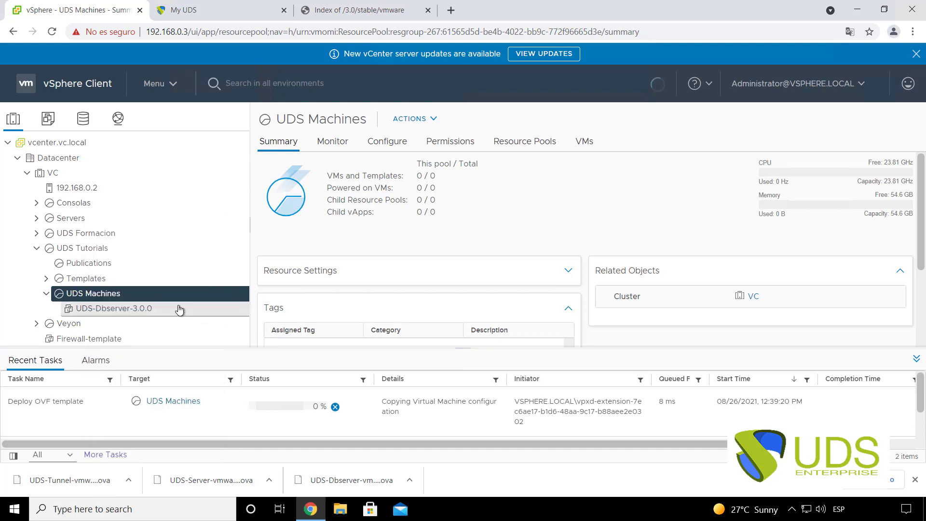
pyautogui.click(335, 235)
pyautogui.click(355, 259)
pyautogui.click(367, 116)
pyautogui.click(444, 102)
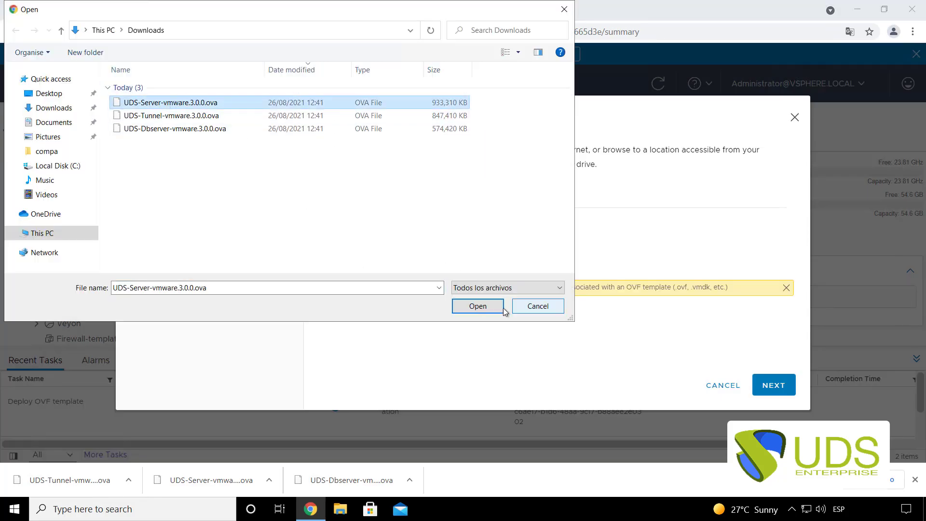
pyautogui.click(502, 307)
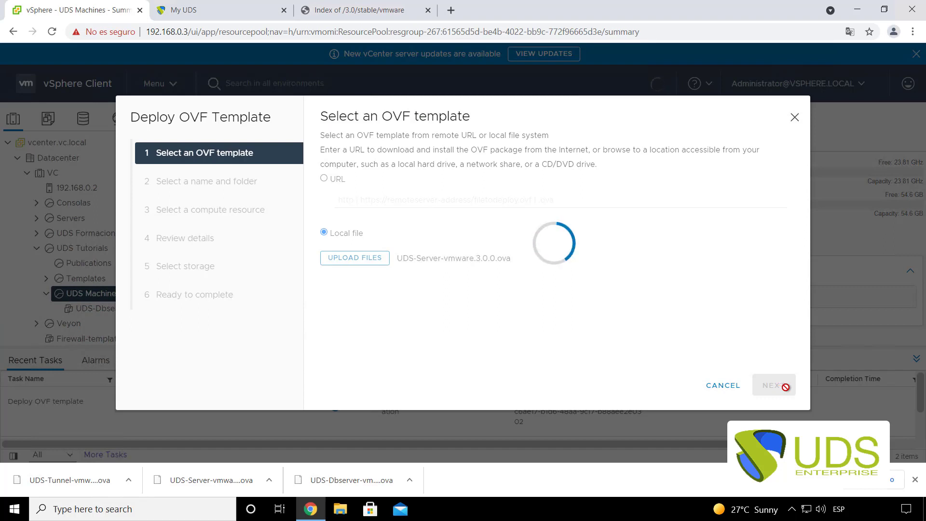
# - Name the VM UDS-Server-3.0.0, accept the default resource, datastore and network, and finish
pyautogui.click(784, 385)
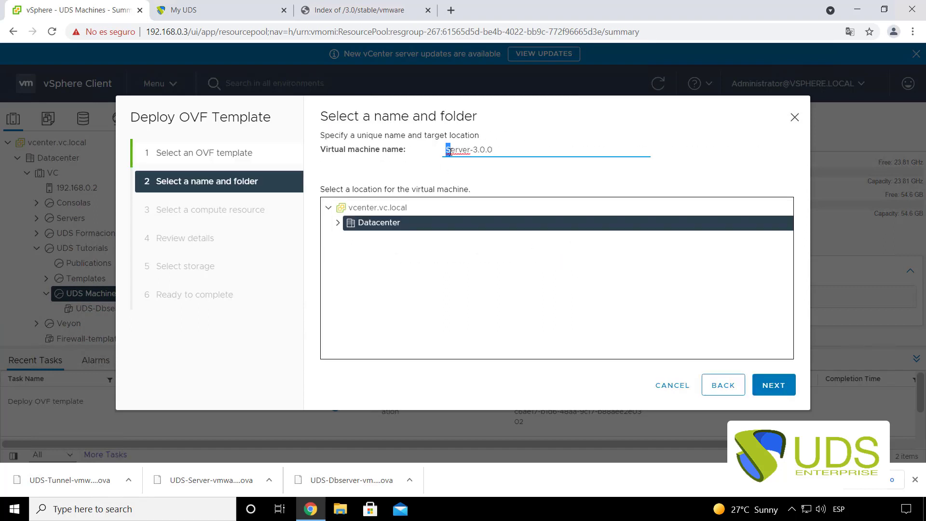
pyautogui.click(450, 152)
pyautogui.write('UDS-')
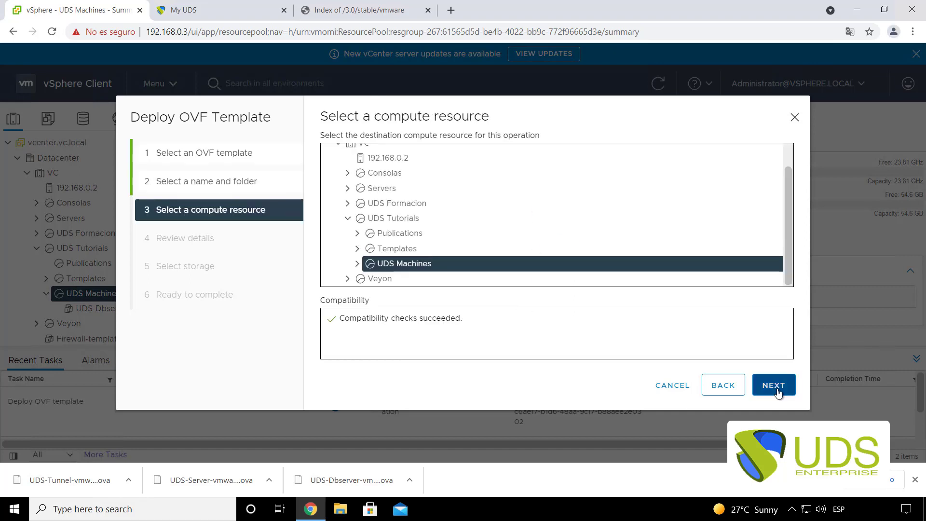
pyautogui.click(774, 385)
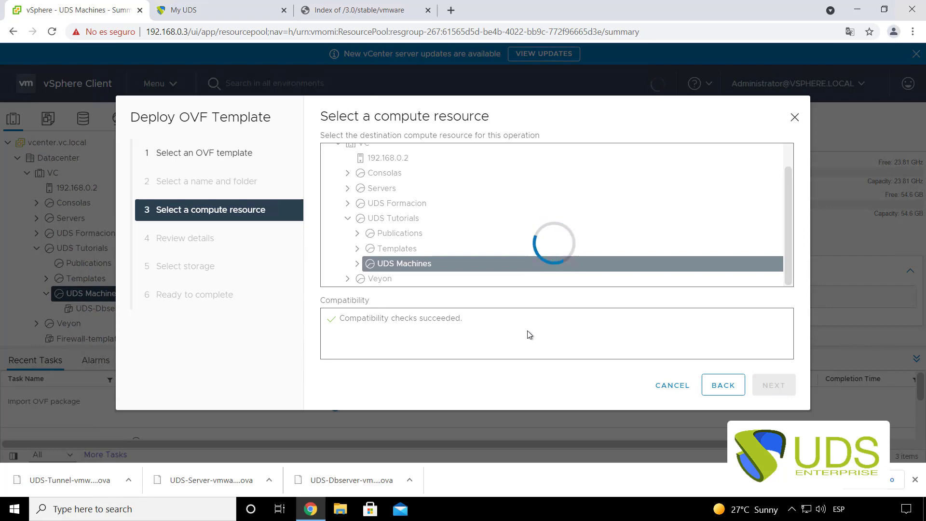
pyautogui.click(774, 386)
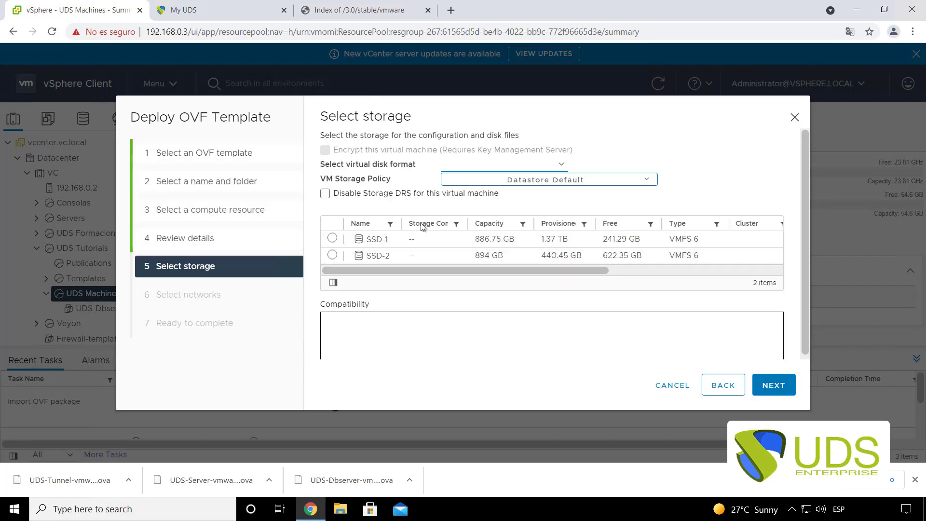
pyautogui.click(774, 386)
pyautogui.click(774, 386)
pyautogui.click(774, 385)
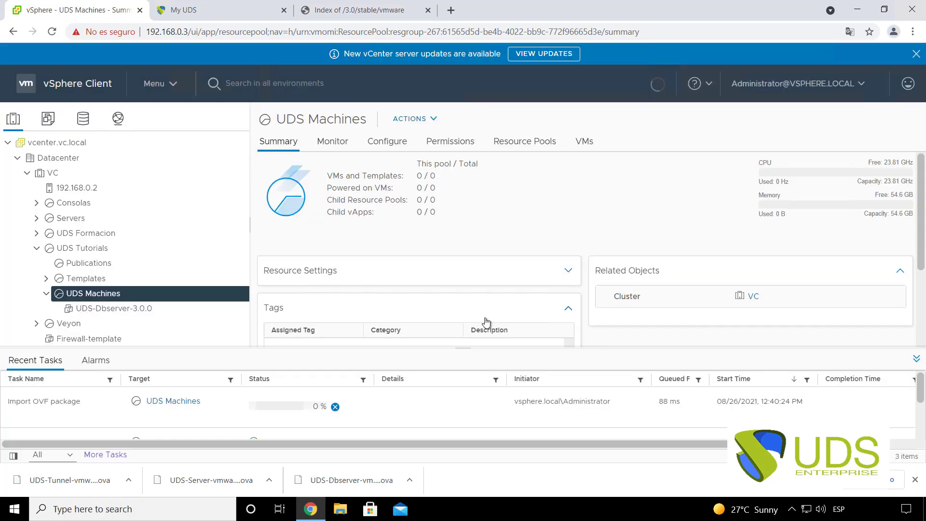
pyautogui.rightClick(92, 294)
pyautogui.click(236, 295)
# - Load UDS-Tunnel-vmware-3.0.0.ova and name the new VM UDS-Tunnel-3.0.0
pyautogui.click(323, 232)
pyautogui.click(355, 258)
pyautogui.click(176, 104)
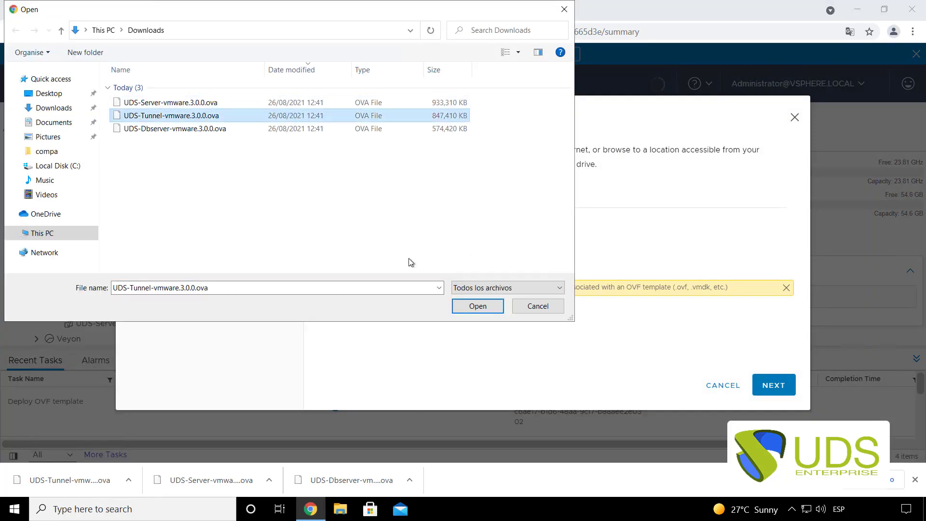
pyautogui.click(476, 304)
pyautogui.click(774, 385)
pyautogui.write('UDS-Tunnel-3.0.0')
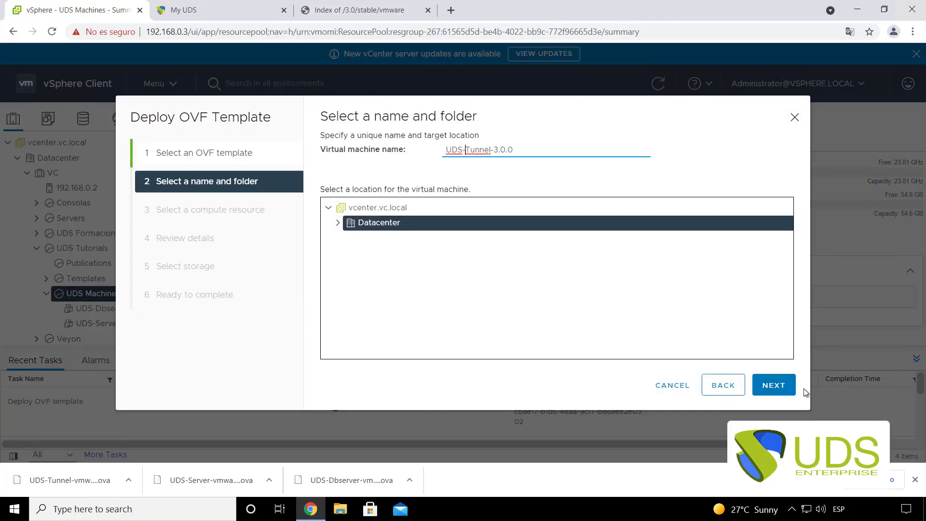
# - Deploy the tunnel VM to UDS Machines on SSD-2 with bridged mapped to LAN
pyautogui.click(792, 390)
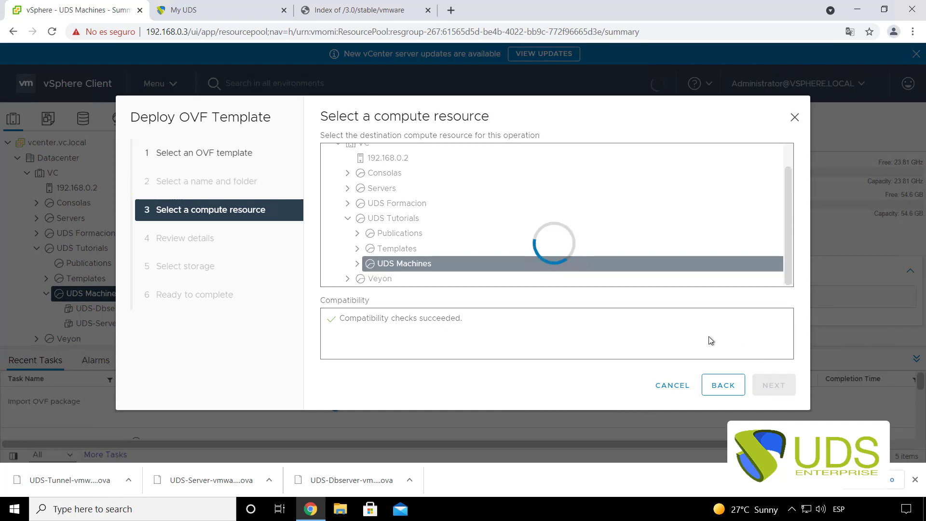
pyautogui.click(774, 384)
pyautogui.click(774, 385)
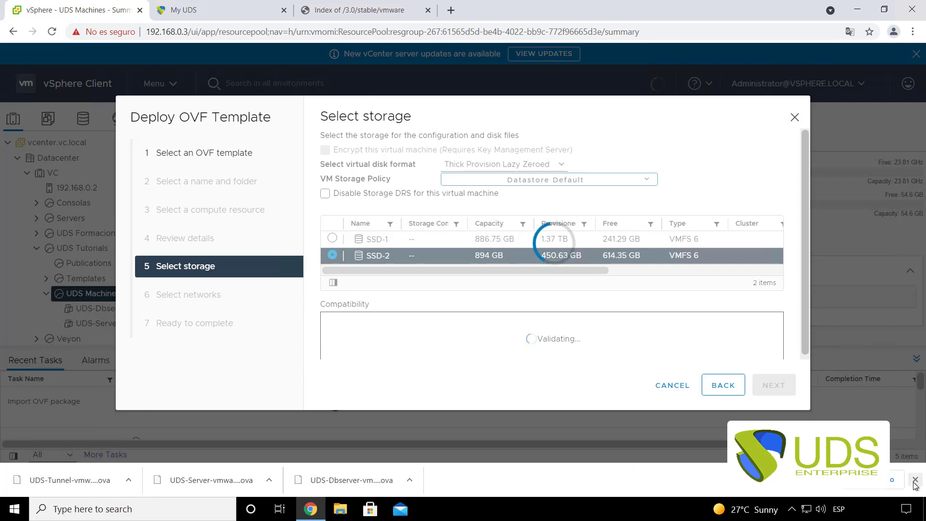
pyautogui.click(772, 414)
pyautogui.click(774, 415)
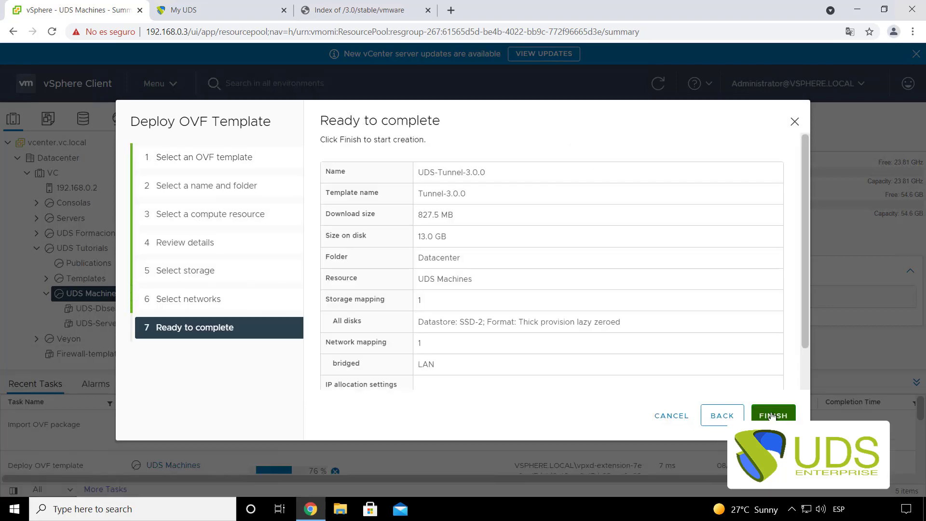
pyautogui.click(774, 415)
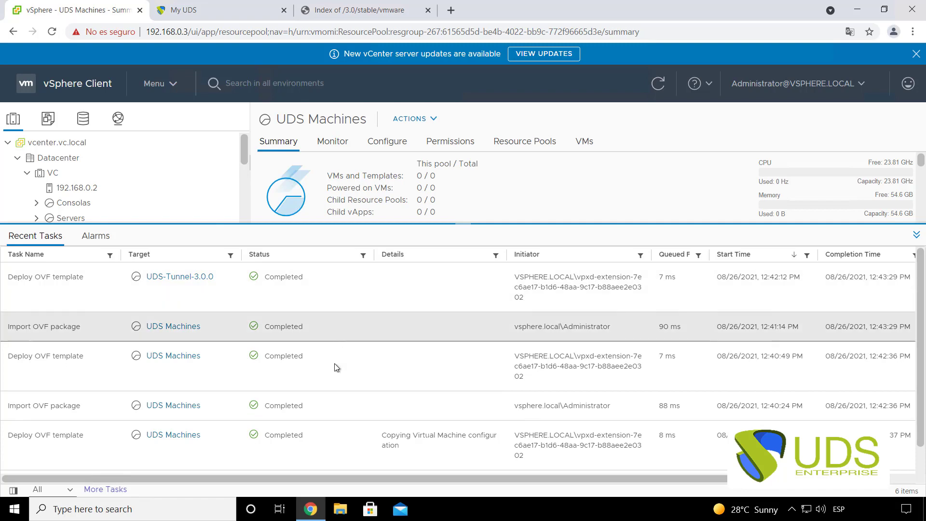
# - Collapse the Recent Tasks panel and select UDS-Dbserver-3.0.0 in the inventory
pyautogui.scroll(-1, 336, 404)
pyautogui.scroll(1, 319, 381)
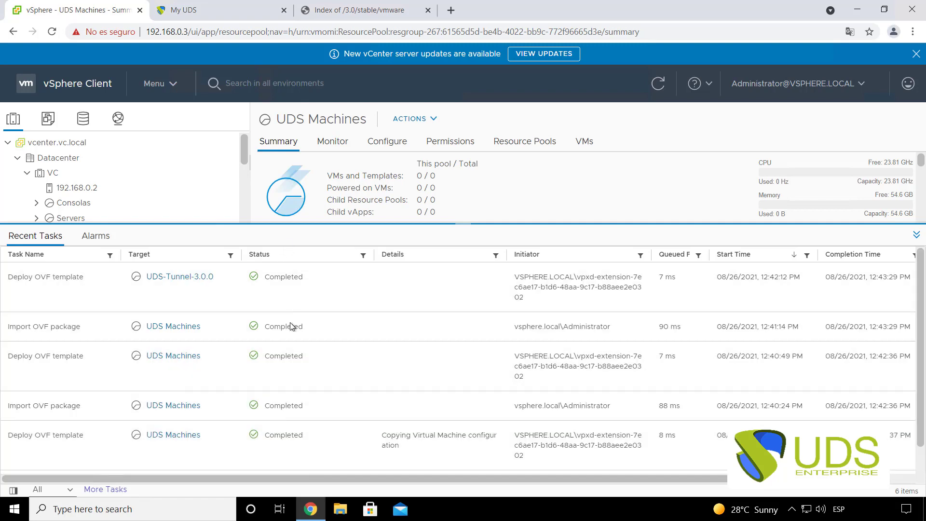
pyautogui.scroll(-1, 304, 386)
pyautogui.scroll(1, 304, 386)
pyautogui.click(917, 235)
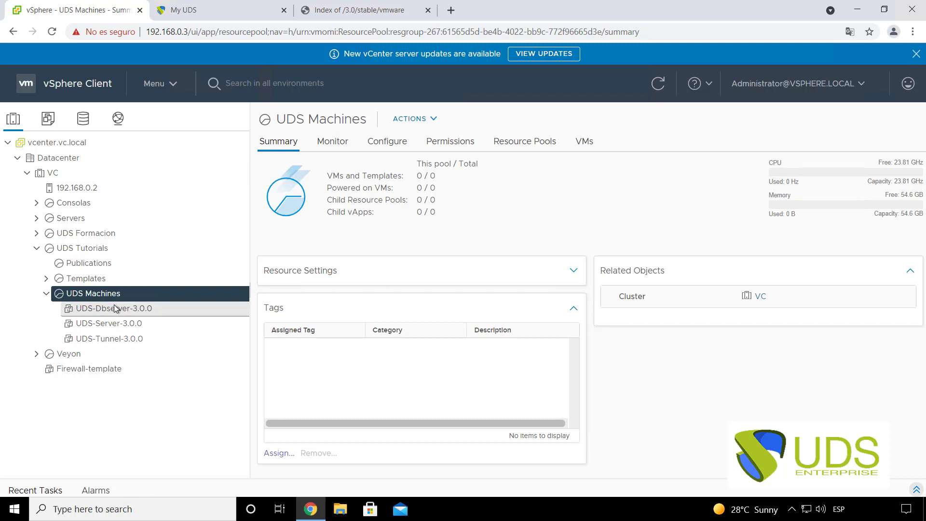
pyautogui.click(115, 309)
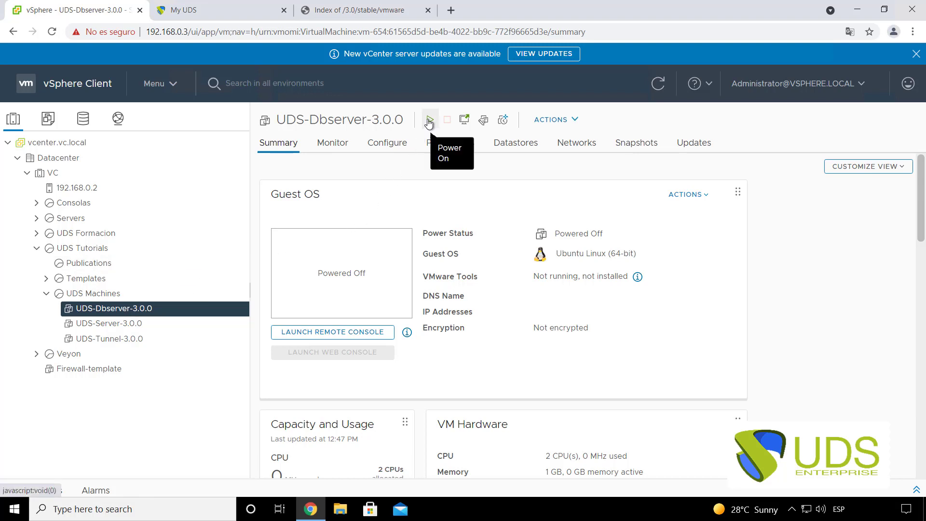
# - Open UDS-Dbserver-3.0.0 in the browser web console and watch it boot to the login prompt
pyautogui.click(466, 121)
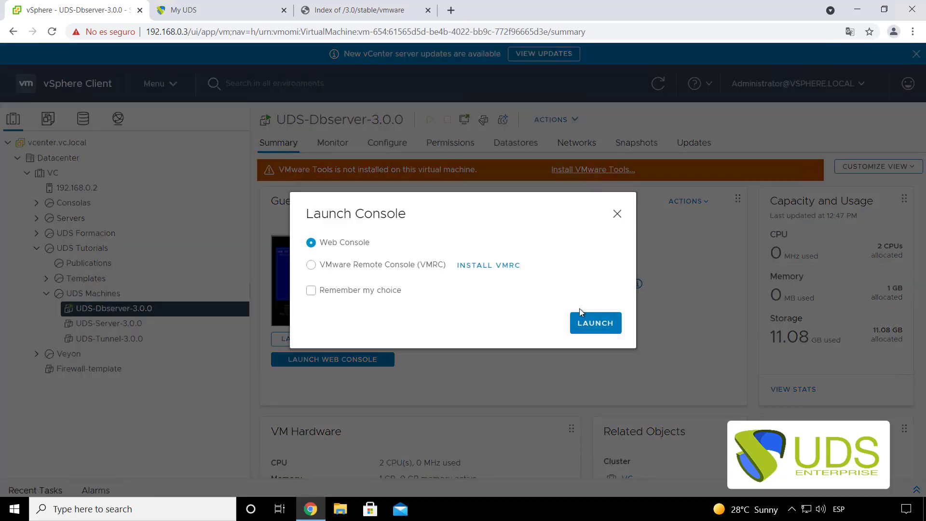
pyautogui.click(589, 323)
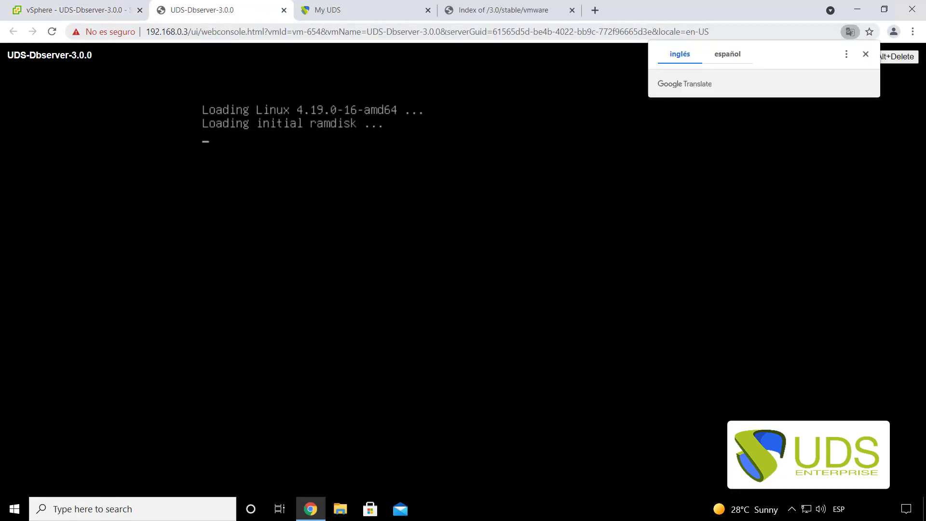
pyautogui.click(866, 54)
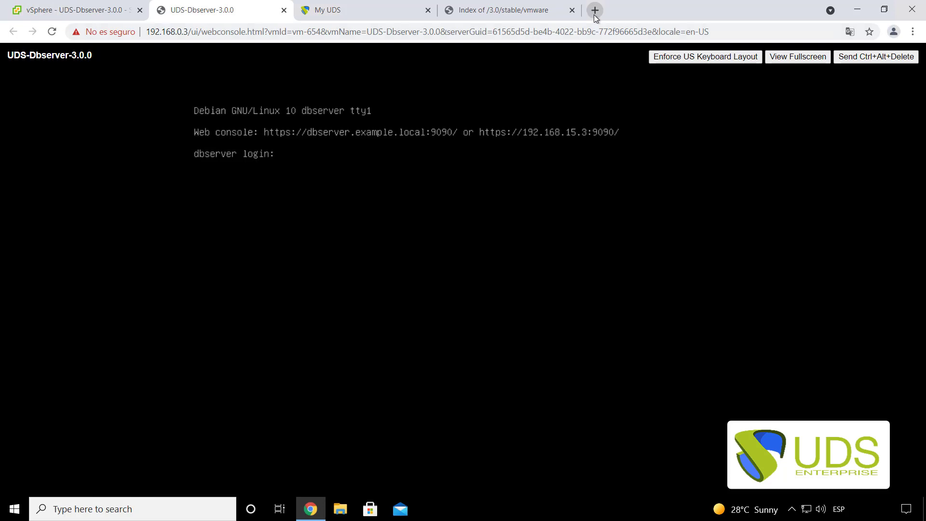
pyautogui.hotkey('ctrl', 't')
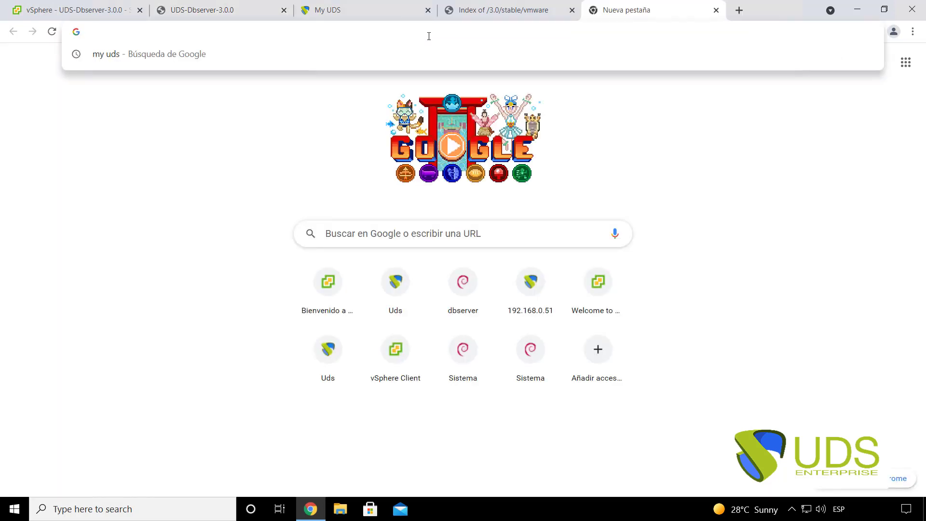
# - Browse to 192.168.15.3:9090 and proceed past the untrusted certificate warning to the login page
pyautogui.write('ht')
pyautogui.press('BackSpace')
pyautogui.press('BackSpace')
pyautogui.press('BackSpace')
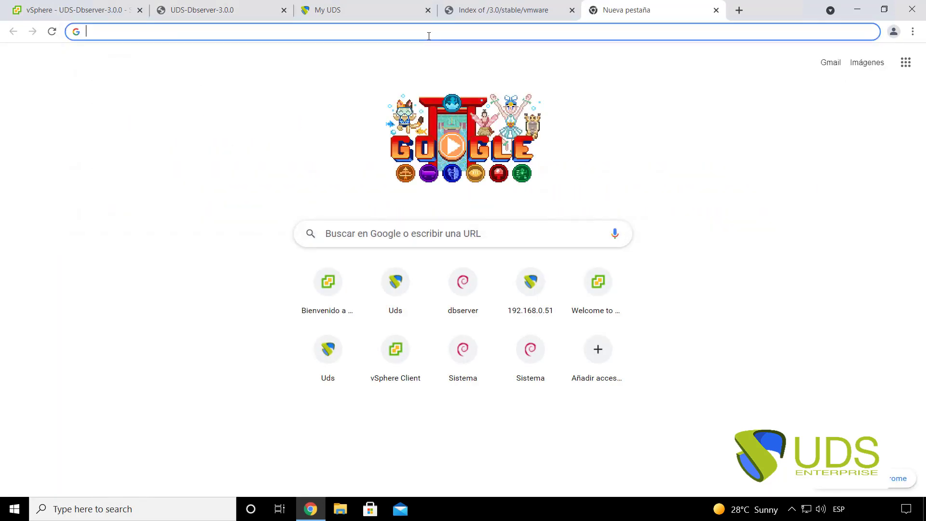
pyautogui.write('192.168.0.50')
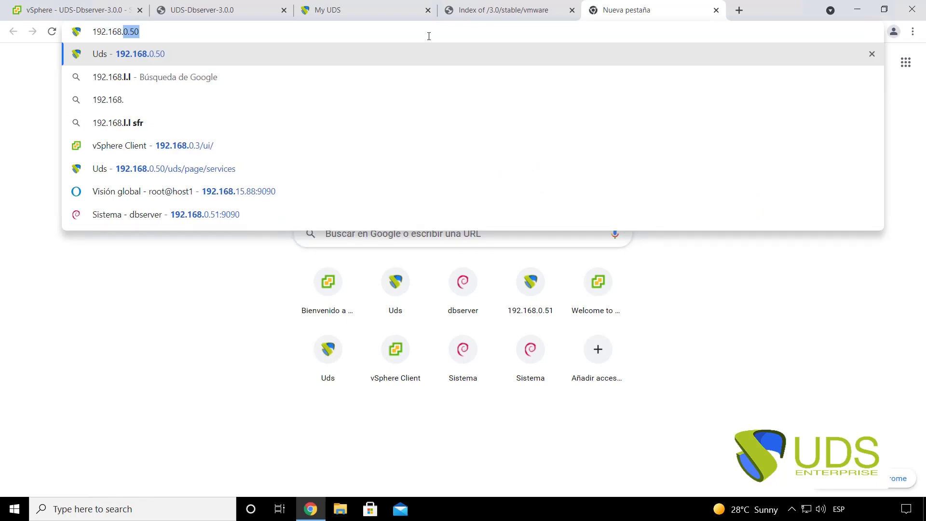
pyautogui.click(241, 7)
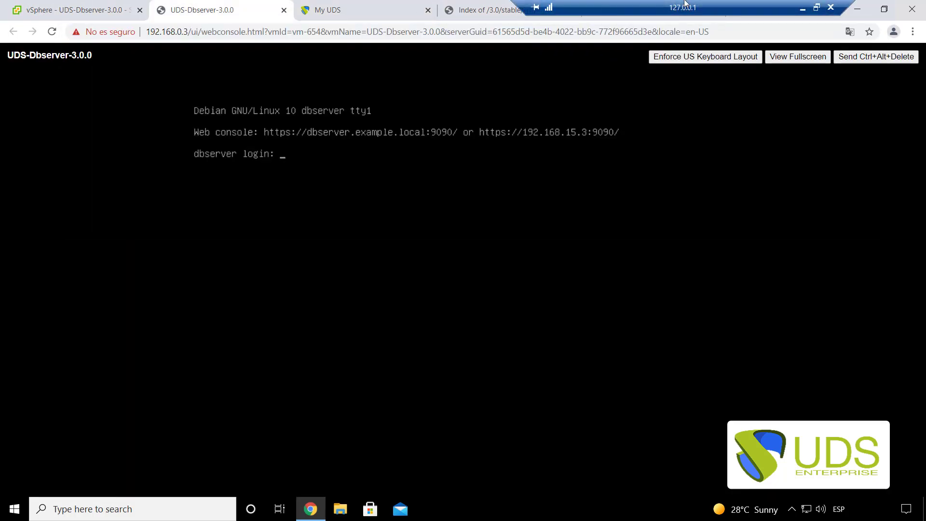
pyautogui.click(671, 17)
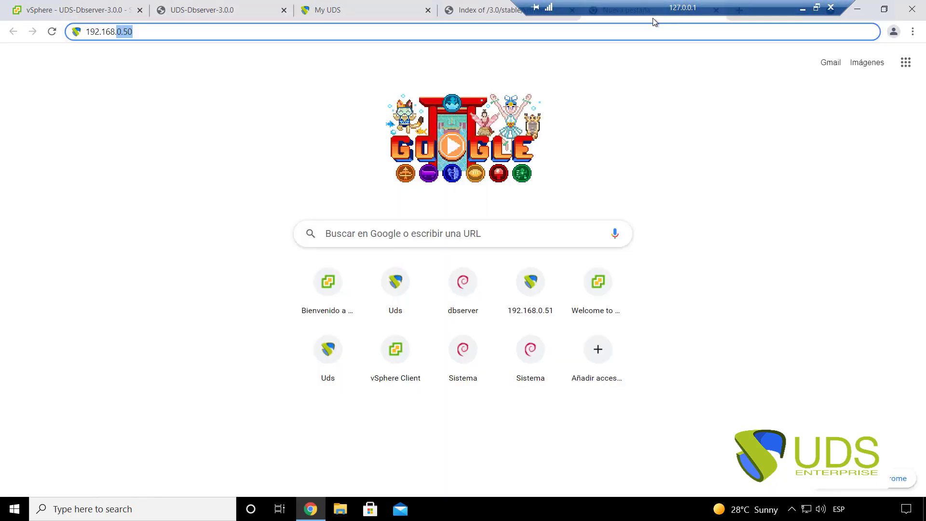
pyautogui.write('15.3_')
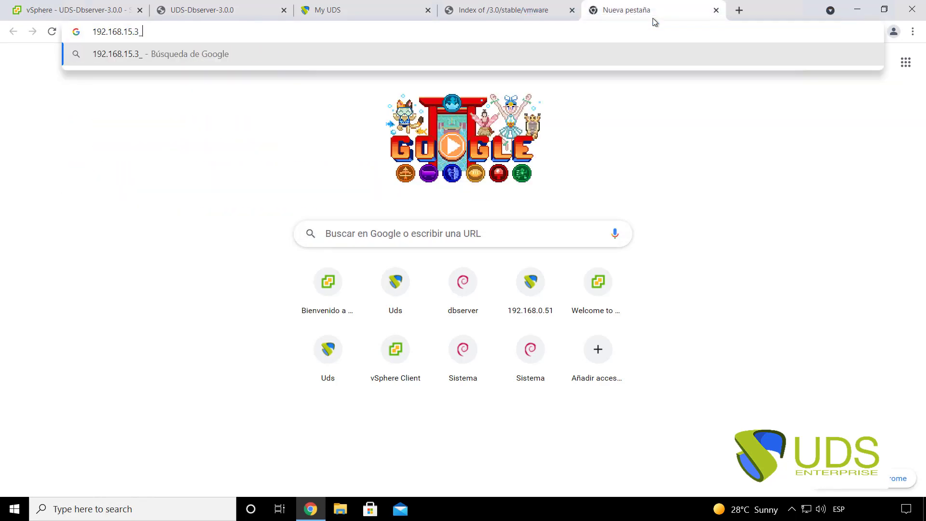
pyautogui.press('BackSpace')
pyautogui.write(':9090')
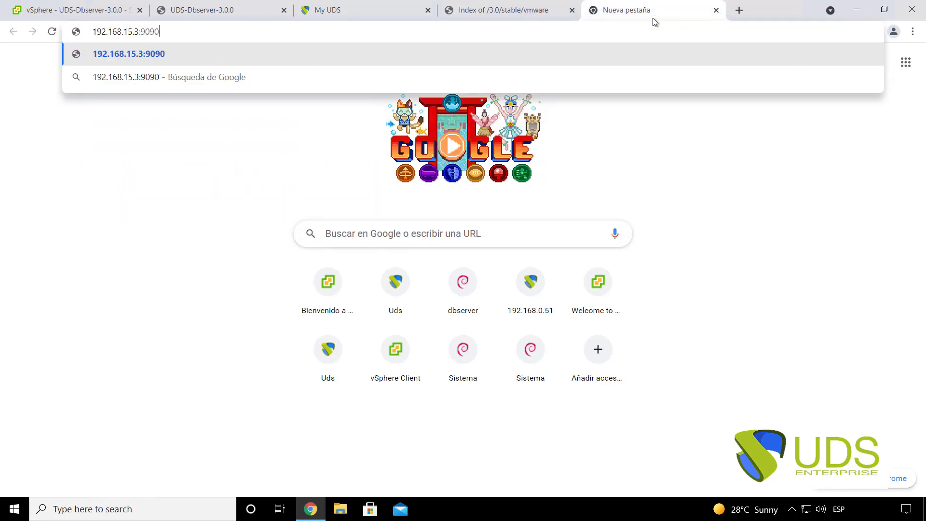
pyautogui.press('Return')
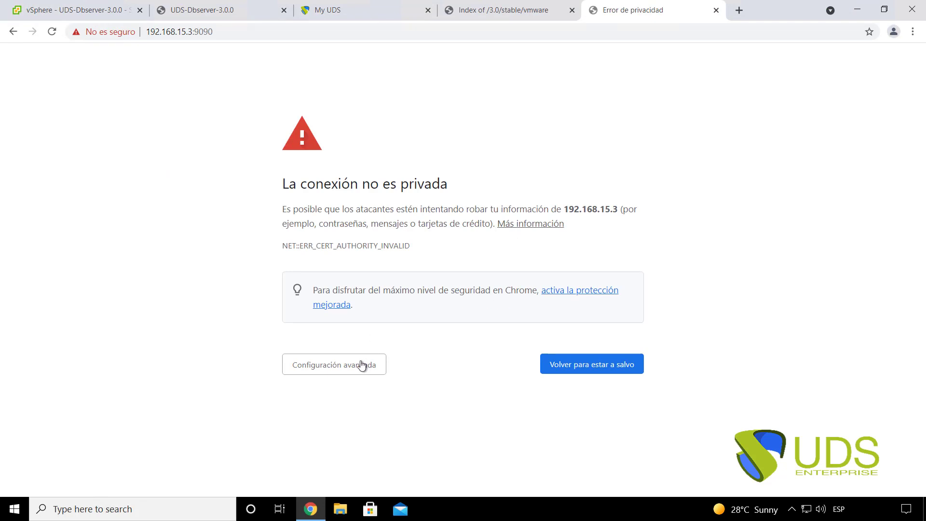
pyautogui.click(340, 367)
pyautogui.click(349, 455)
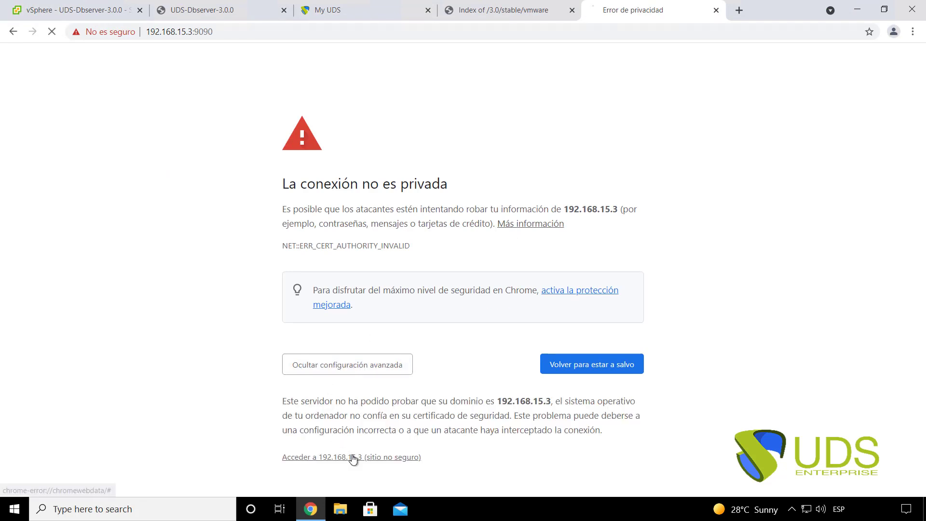
pyautogui.click(177, 328)
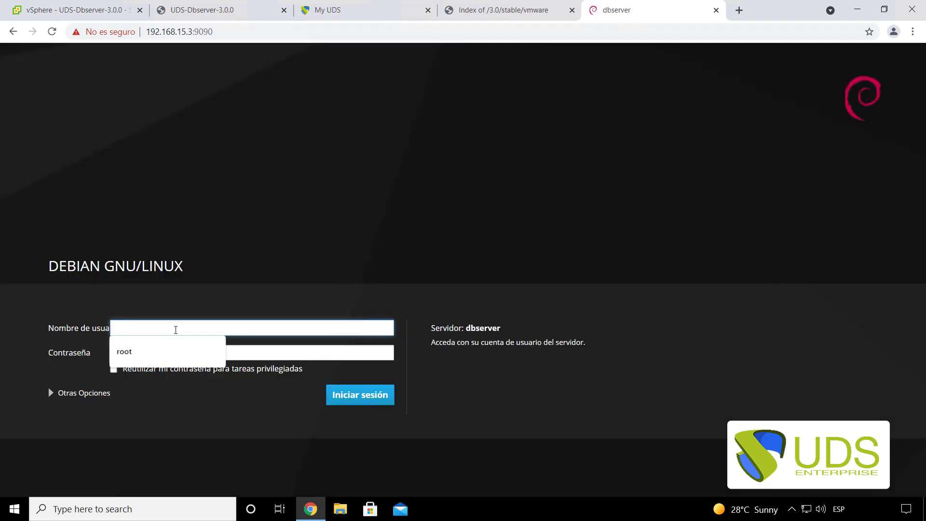
# - Log into Cockpit as root with the account password and open the Terminal page
pyautogui.click(141, 352)
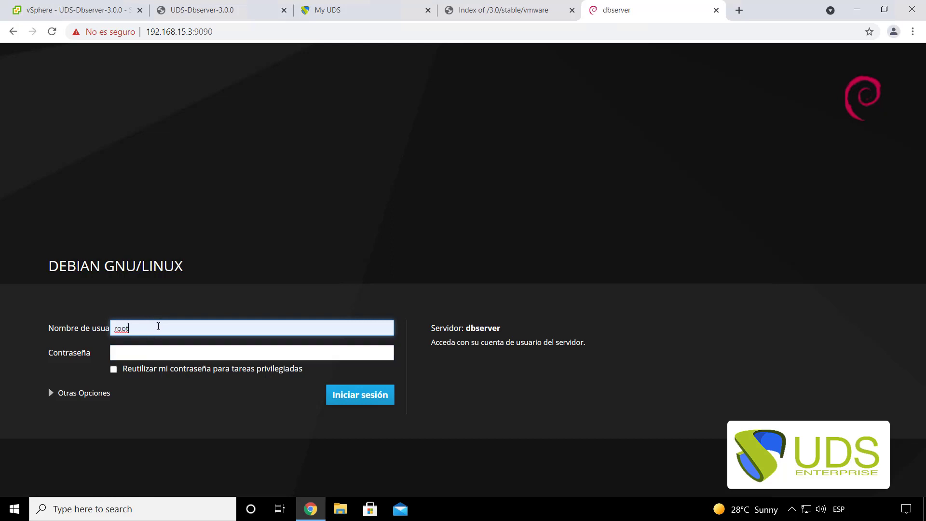
pyautogui.doubleClick(158, 326)
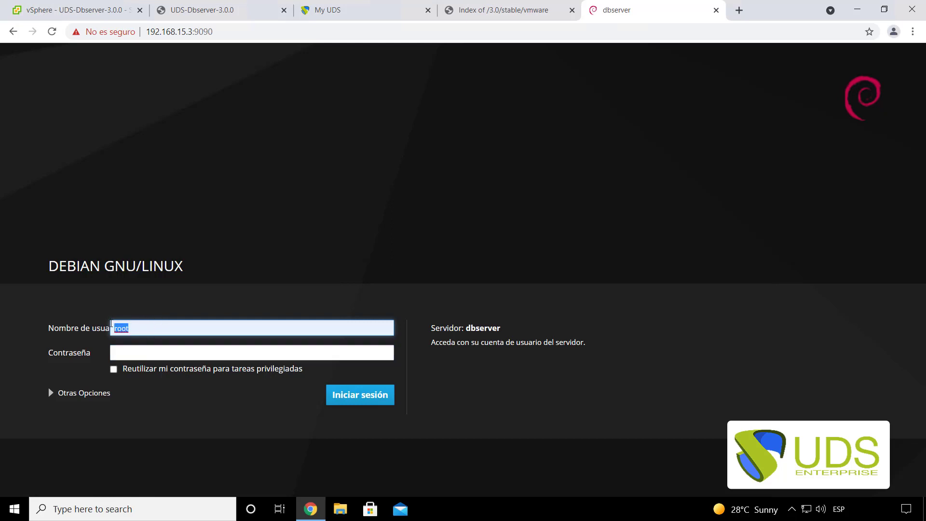
pyautogui.click(150, 328)
pyautogui.click(127, 354)
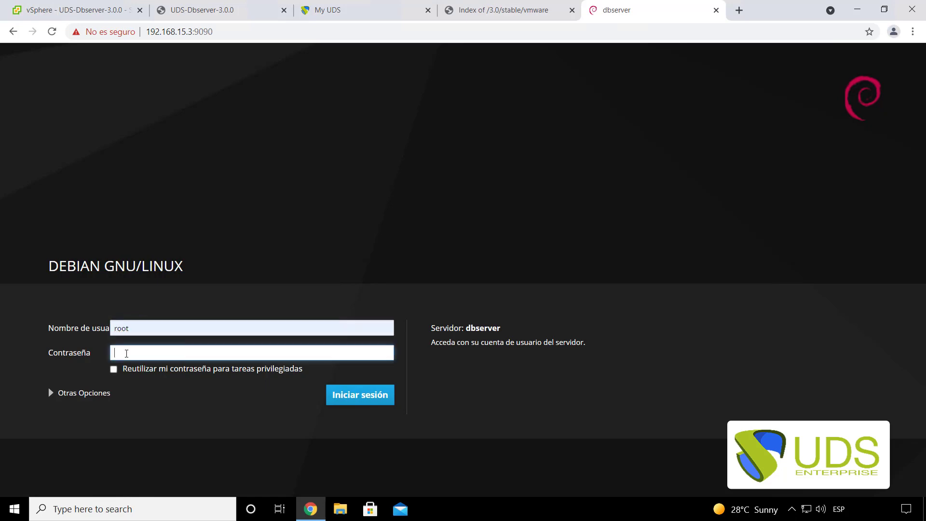
pyautogui.write('***')
pyautogui.press('Return')
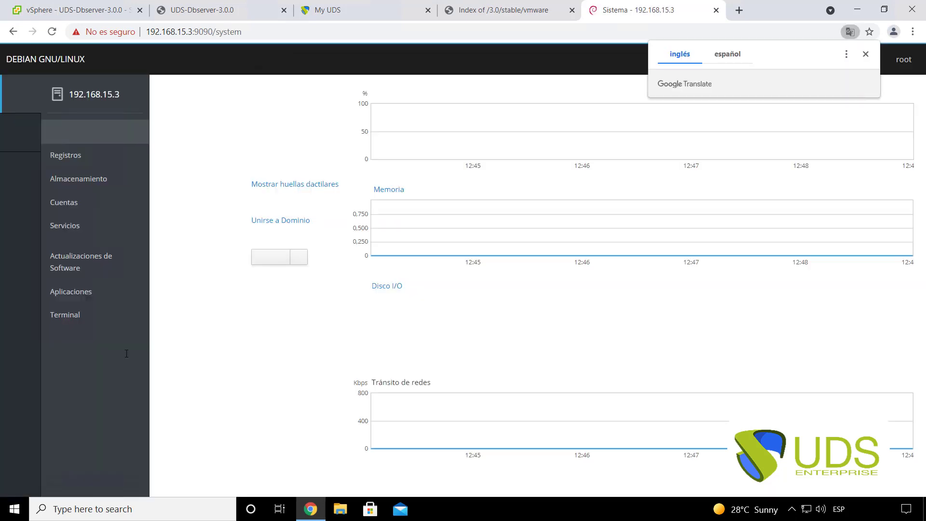
pyautogui.click(867, 55)
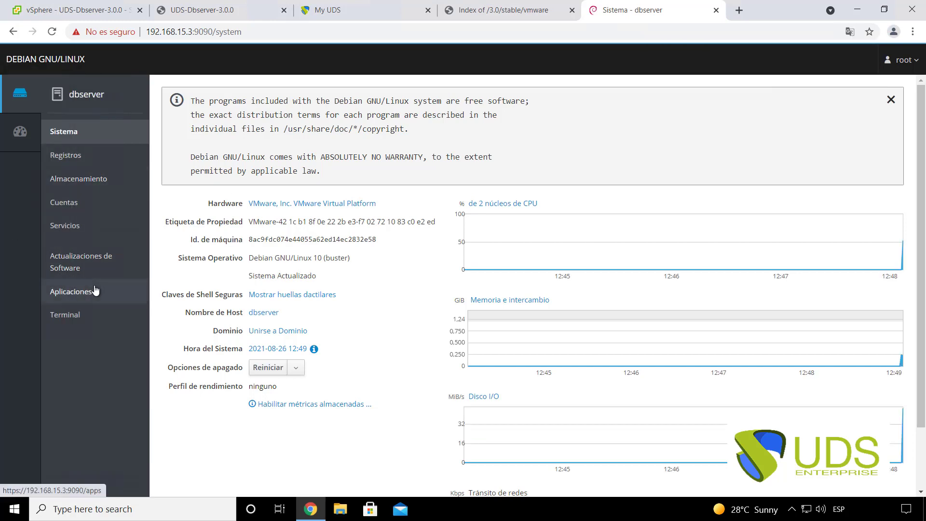
pyautogui.click(85, 314)
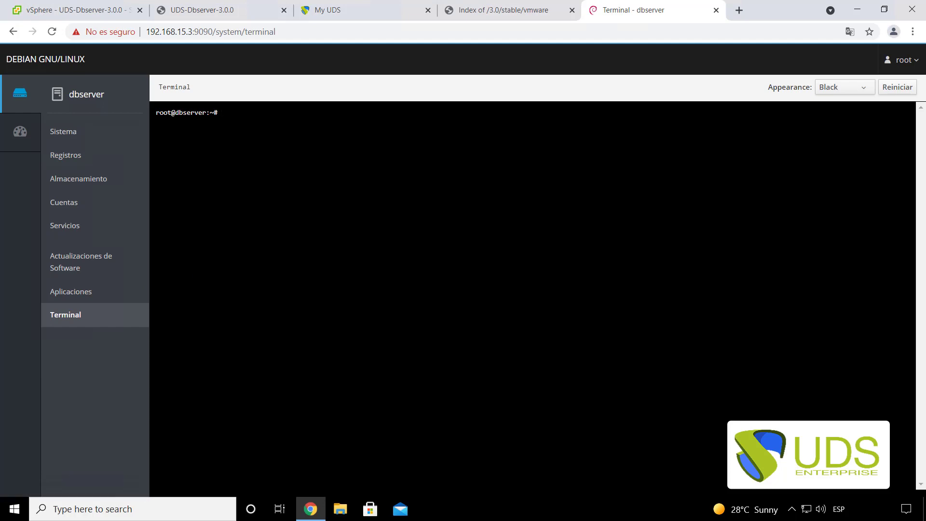
# - Open /etc/network/interfaces in nano and change eth0 from dhcp to static
pyautogui.write('nano /etc/ne')
pyautogui.press('Tab')
pyautogui.write('/in')
pyautogui.press('Tab')
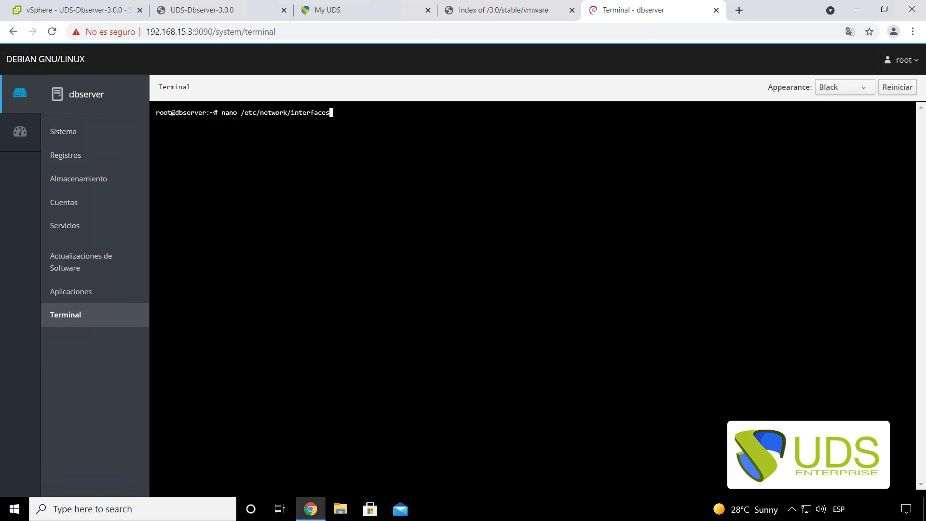
pyautogui.press('Return')
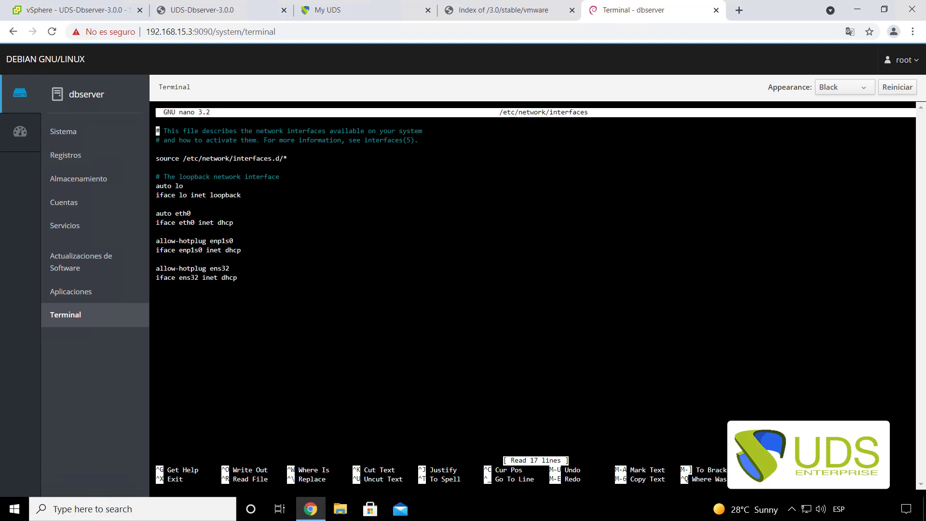
pyautogui.press('Down')
pyautogui.press('Down')
pyautogui.press('Down')
pyautogui.press('Down')
pyautogui.press('Down')
pyautogui.press('Down')
pyautogui.press('Down')
pyautogui.press('Down')
pyautogui.press('Down')
pyautogui.press('Right')
pyautogui.press('Down')
pyautogui.press('Right')
pyautogui.press('Right')
pyautogui.press('Right')
pyautogui.press('Right')
pyautogui.press('Right')
pyautogui.press('Right')
pyautogui.press('Right')
pyautogui.press('Right')
pyautogui.press('Right')
pyautogui.press('Right')
pyautogui.press('Right')
pyautogui.press('Right')
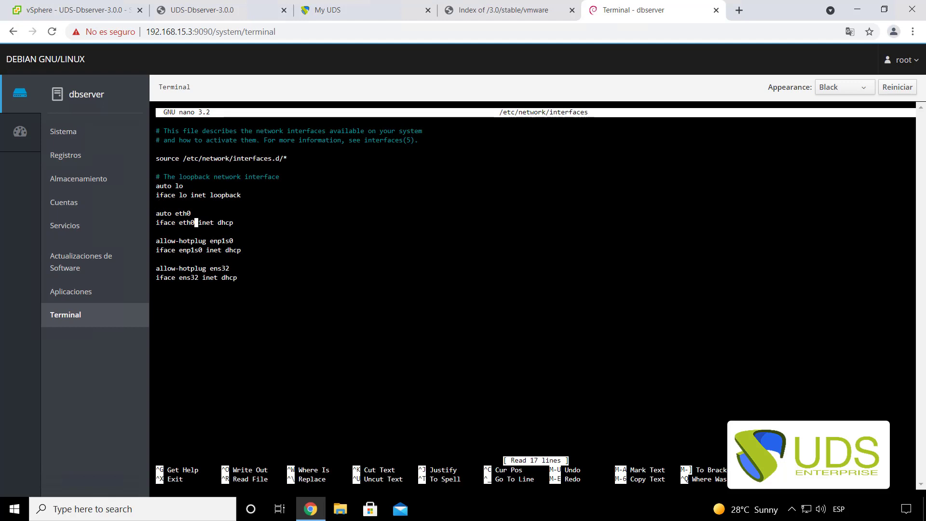
pyautogui.press('Right')
pyautogui.press('Right')
pyautogui.press('Right')
pyautogui.press('Right')
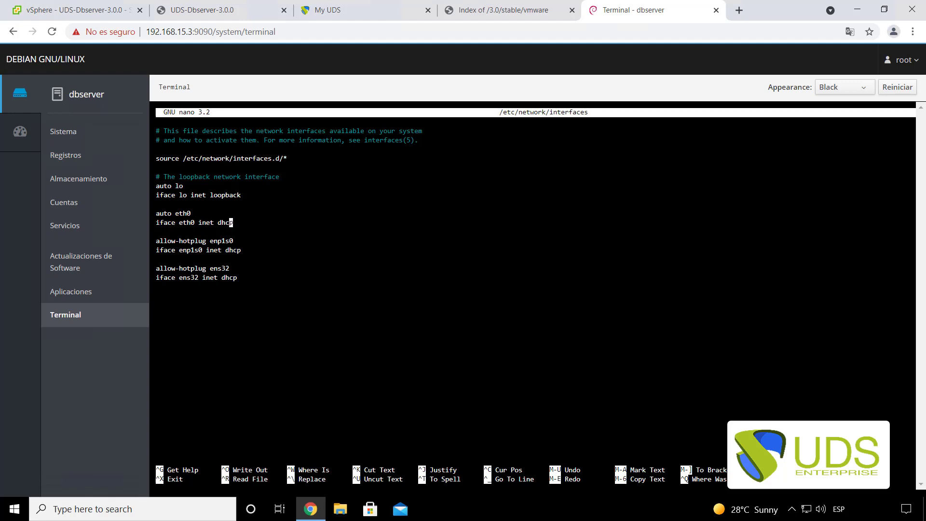
pyautogui.press('BackSpace')
pyautogui.press('BackSpace')
pyautogui.press('BackSpace')
pyautogui.press('BackSpace')
pyautogui.write('static')
# - Add address 192.168.0.49, netmask 255.255.240.0 and gateway 192.168.0.1 lines, then save and exit
pyautogui.press('Return')
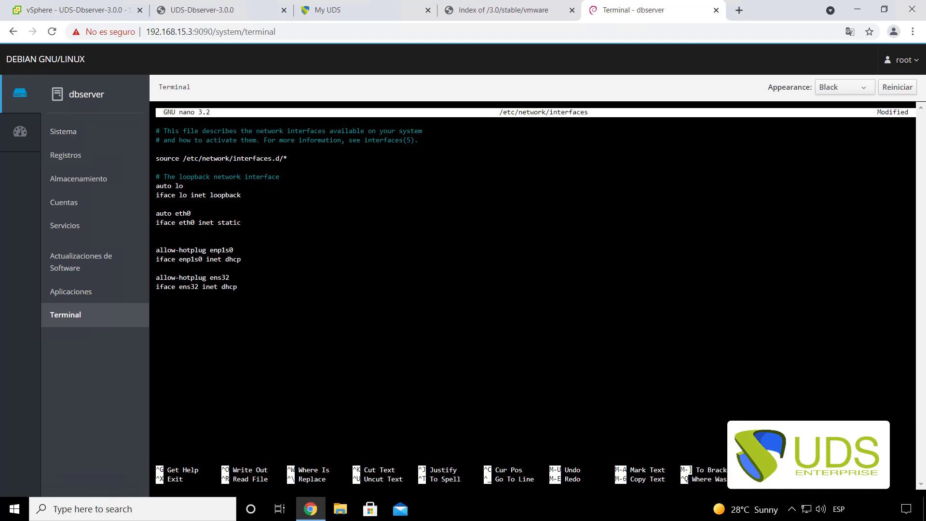
pyautogui.press('Tab')
pyautogui.write('address 192.168.0.49')
pyautogui.press('Return')
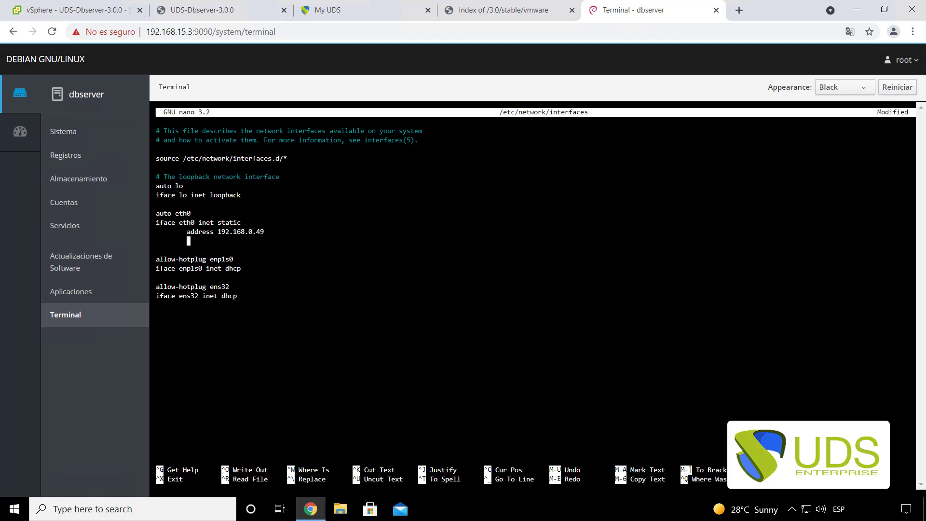
pyautogui.write('netmask 255.255.240.0')
pyautogui.press('Return')
pyautogui.press('Tab')
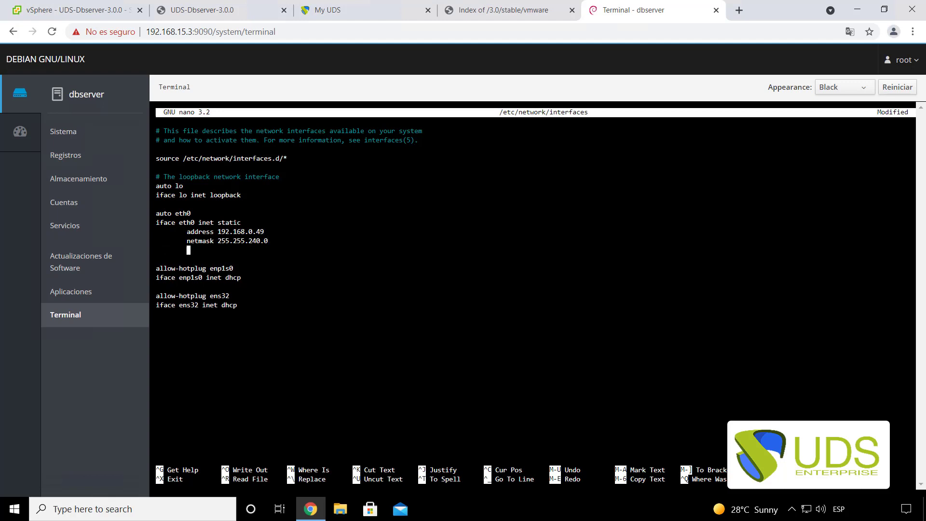
pyautogui.write('gateway 192.168.0.1')
pyautogui.hotkey('ctrl', 'o')
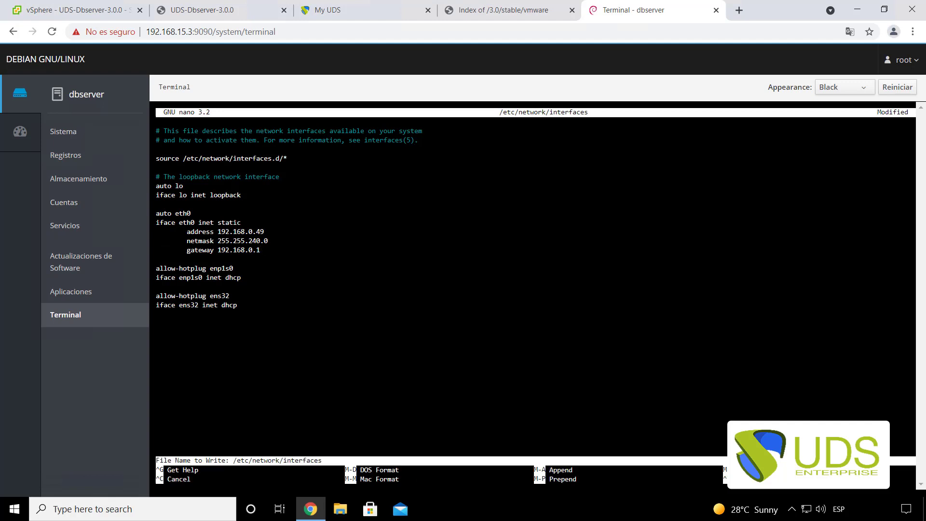
pyautogui.press('Return')
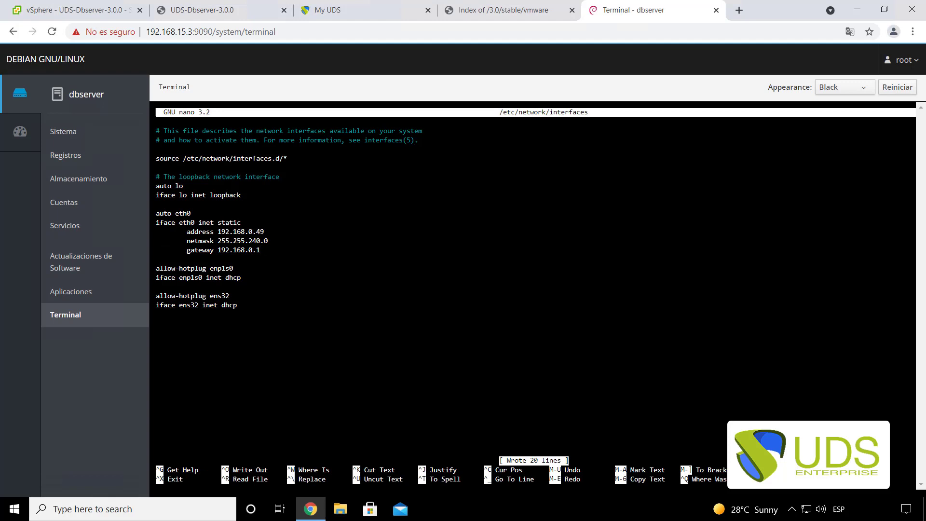
pyautogui.hotkey('ctrl', 'x')
# - Reboot the database server, follow its boot in the VM console, then close the terminal and console tabs
pyautogui.write('reb')
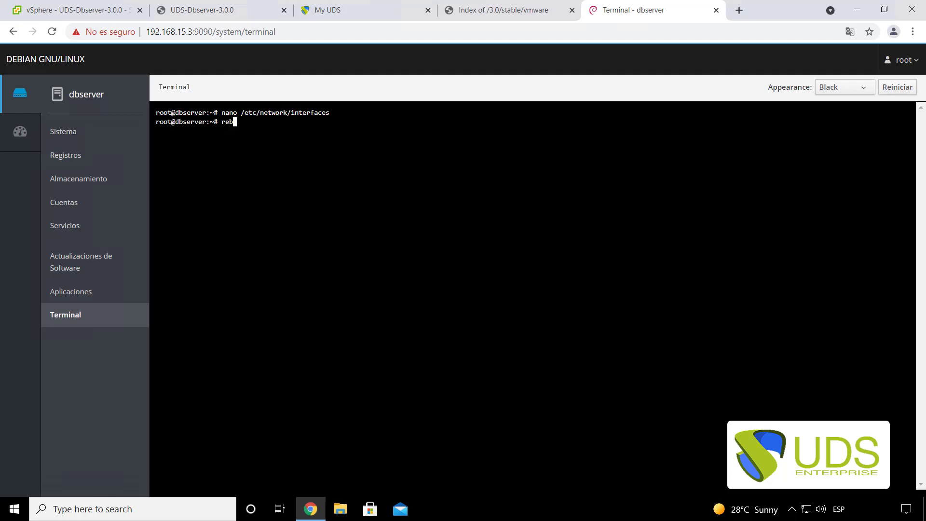
pyautogui.write('oot')
pyautogui.press('Return')
pyautogui.click(228, 12)
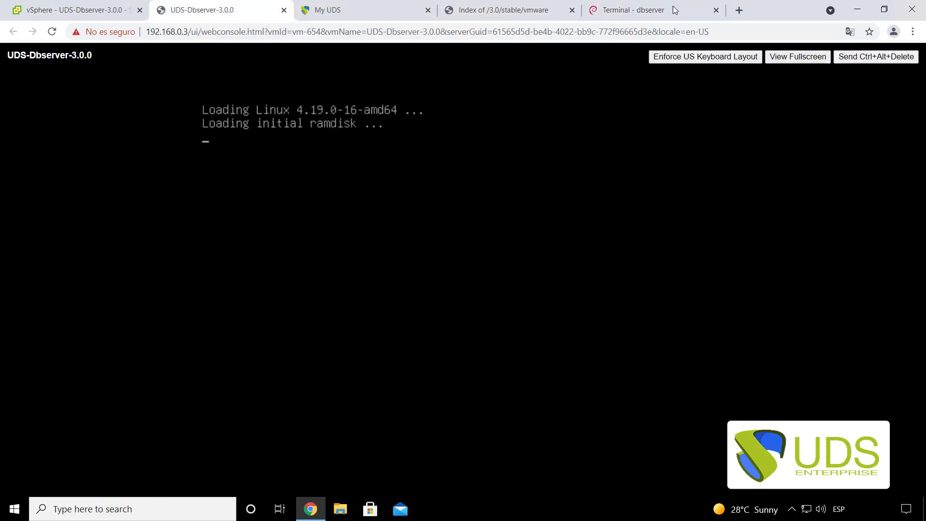
pyautogui.click(673, 7)
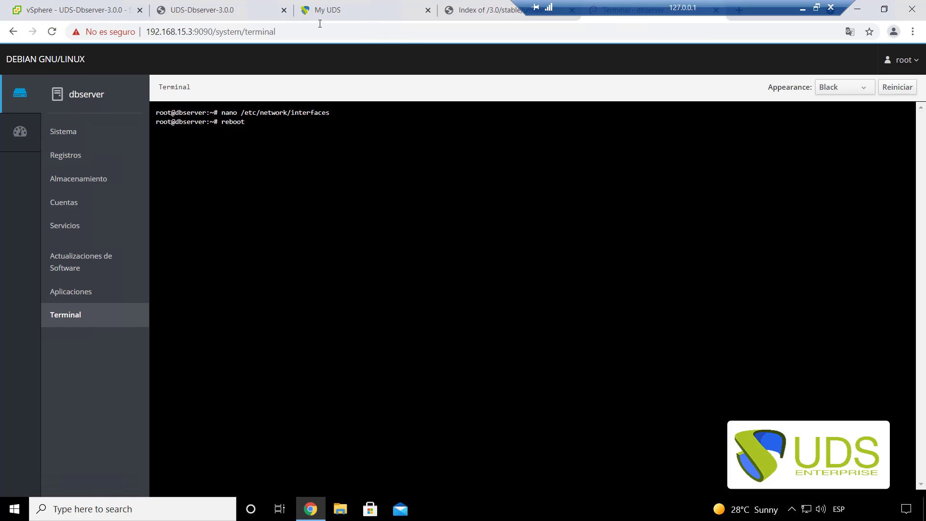
pyautogui.click(237, 14)
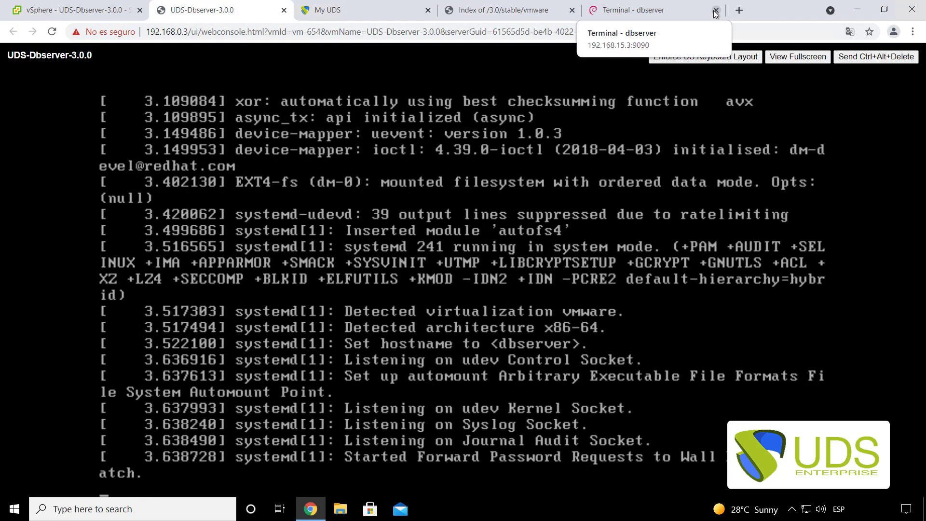
pyautogui.click(716, 10)
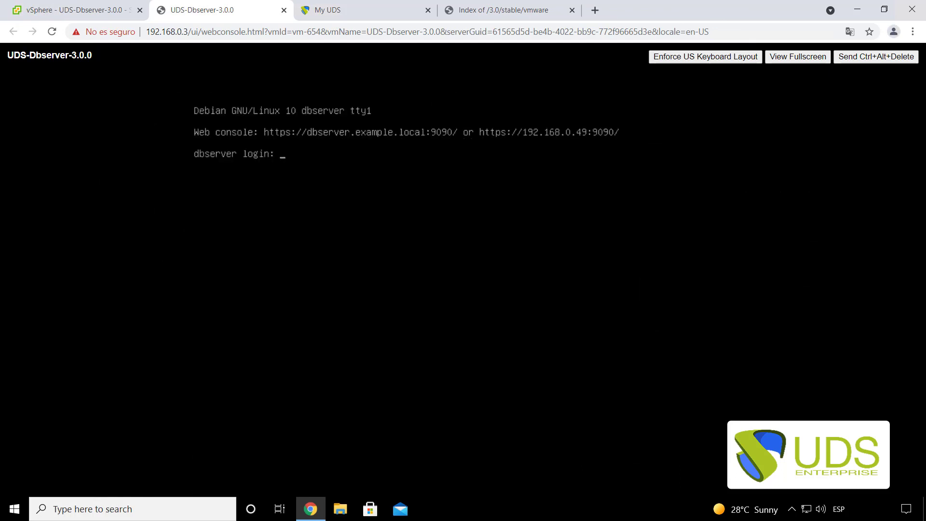
pyautogui.click(284, 11)
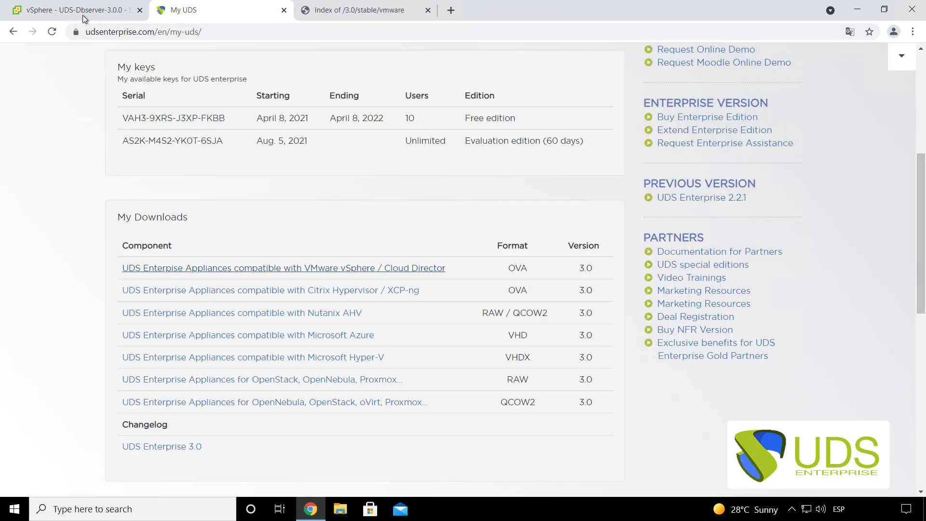
# - Power on UDS-Server-3.0.0 from its summary and launch its web console
pyautogui.click(83, 16)
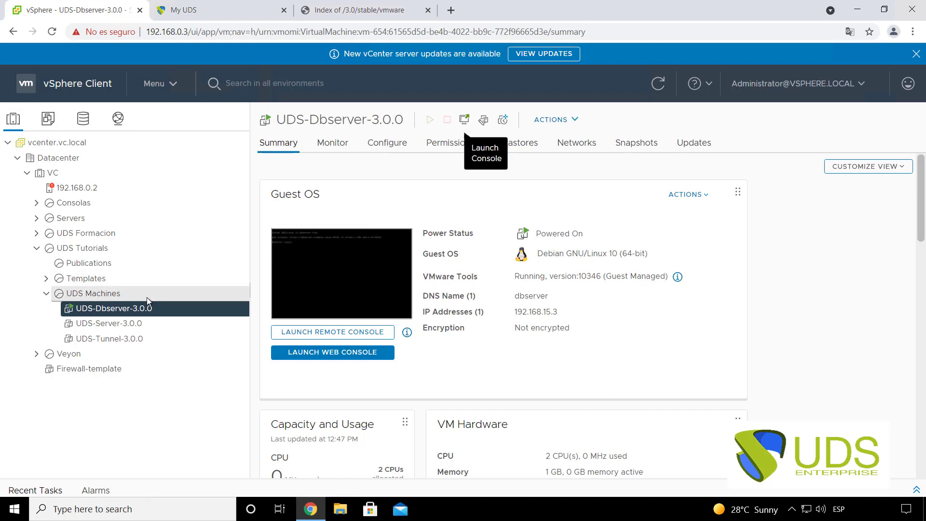
pyautogui.click(127, 324)
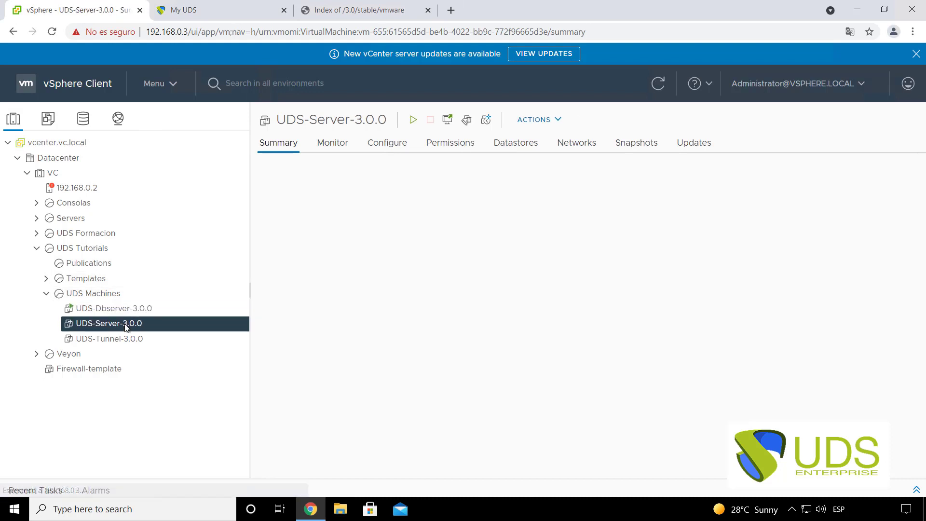
pyautogui.click(414, 121)
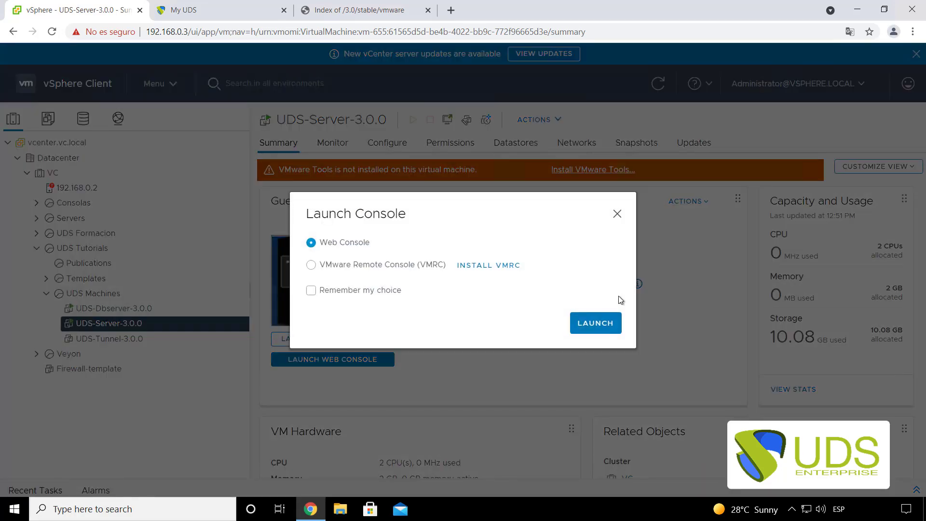
pyautogui.click(597, 322)
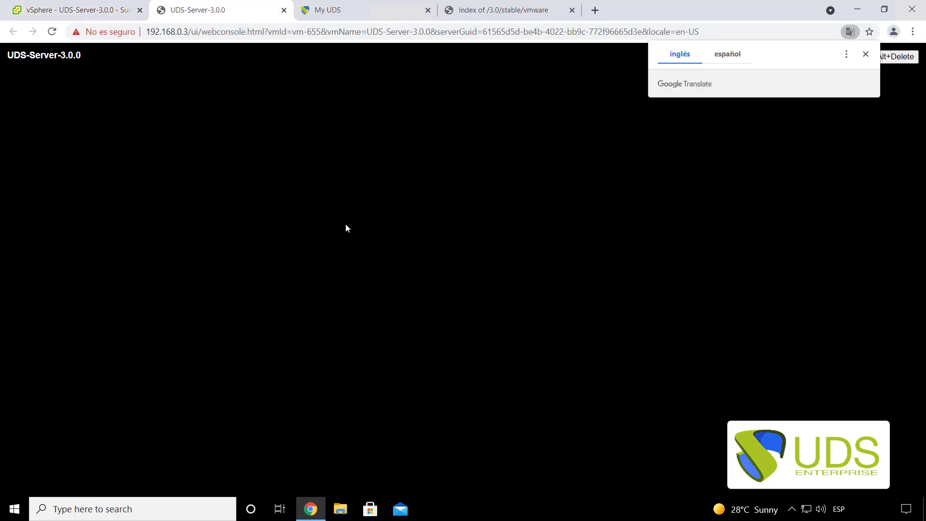
# - Dismiss the Translate offer and run 'uds ip set --help' in the UDS server console
pyautogui.click(866, 52)
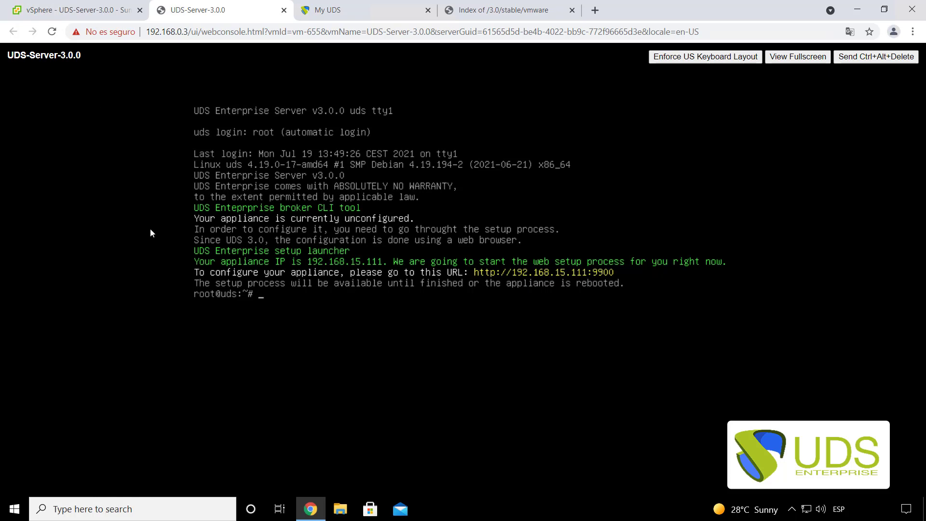
pyautogui.write('uds ip set --help')
pyautogui.press('Return')
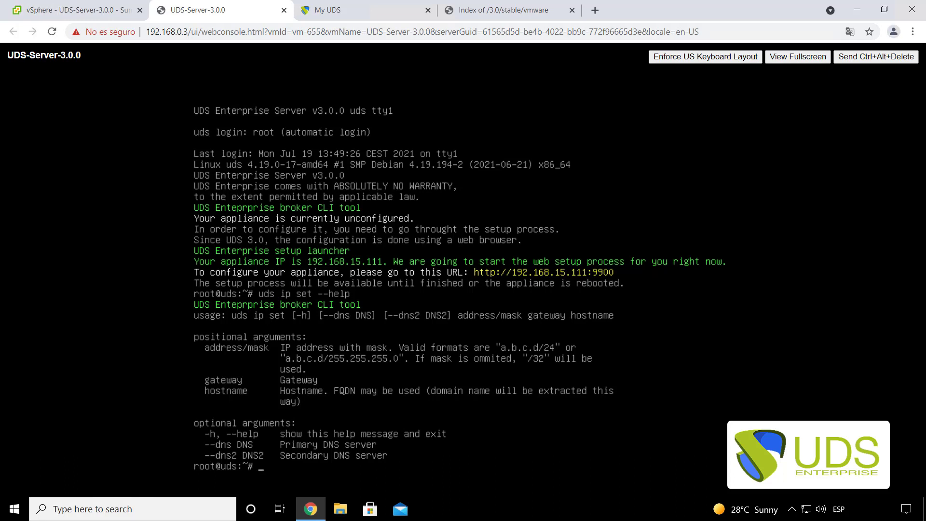
# - Load the broker setup page at 192.168.15.111:9900 in a new tab
pyautogui.click(597, 10)
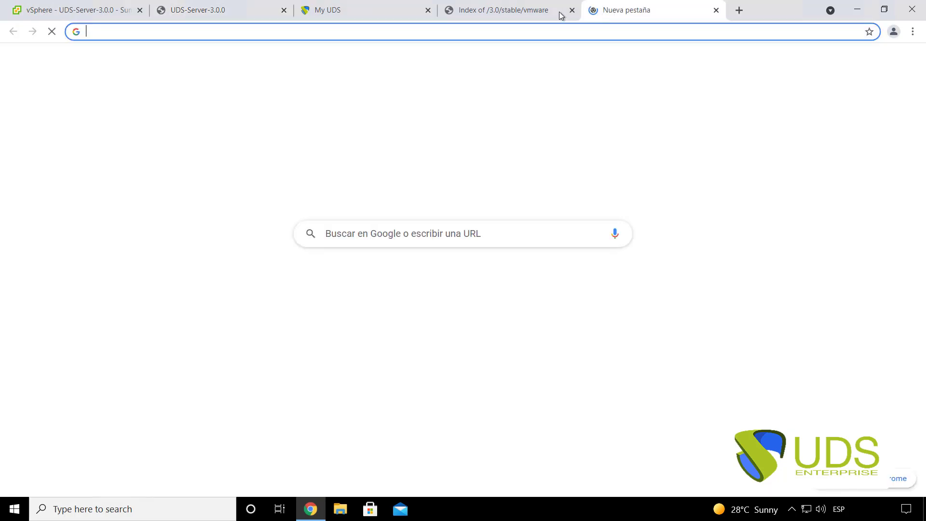
pyautogui.write('192.')
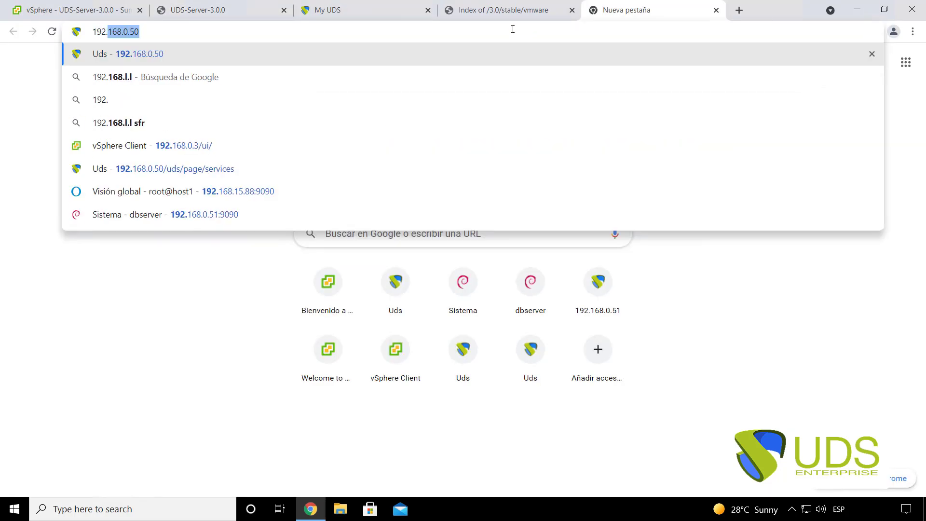
pyautogui.write('168.15.')
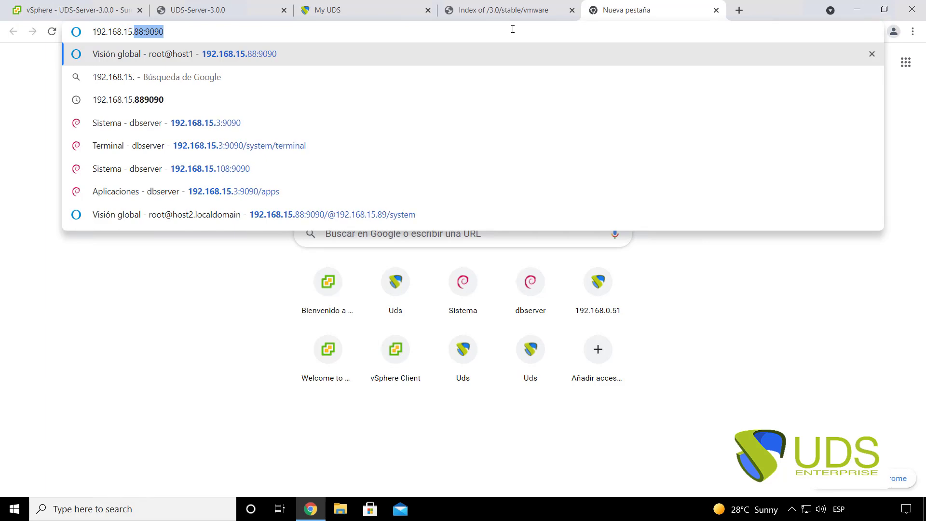
pyautogui.write('111')
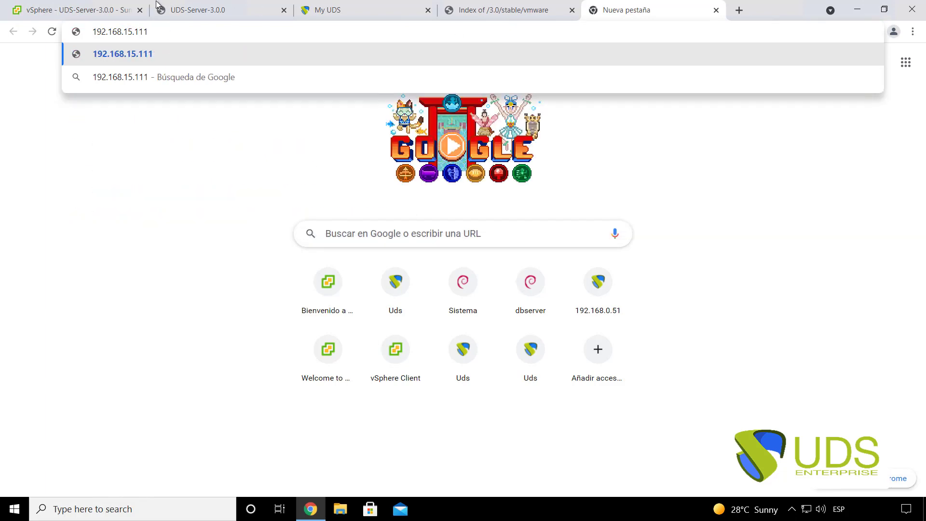
pyautogui.click(156, 5)
pyautogui.click(622, 7)
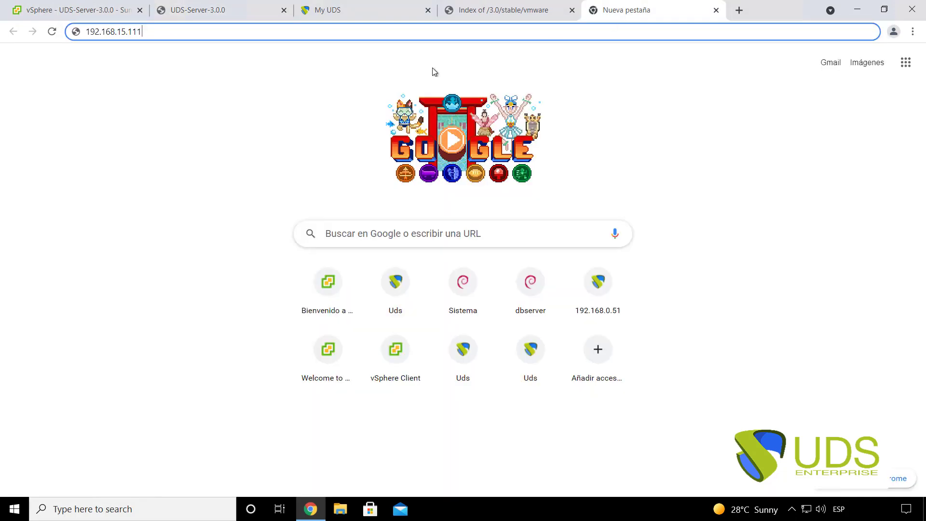
pyautogui.write(':9900')
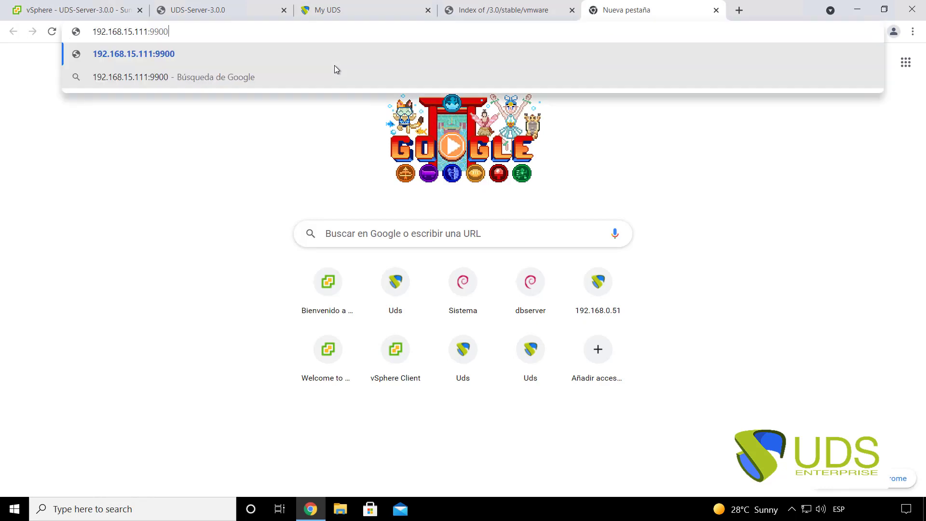
pyautogui.press('Return')
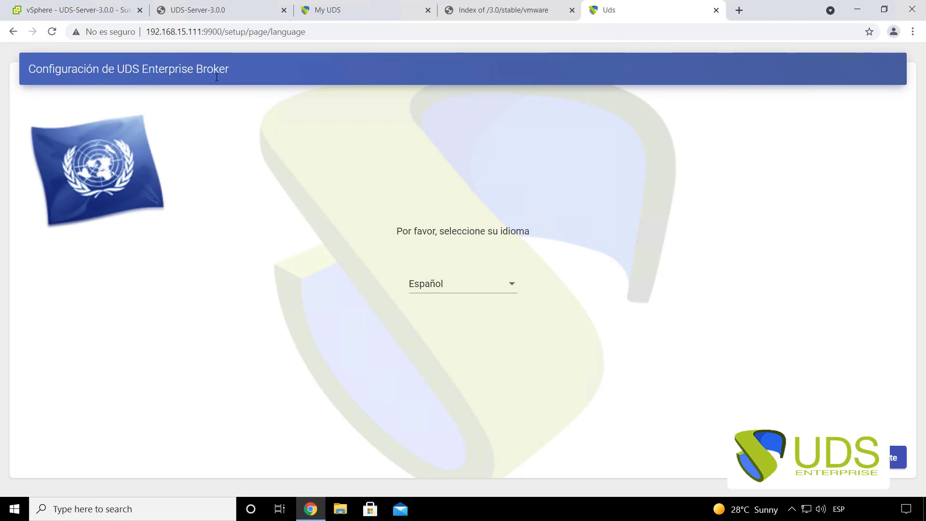
# - Choose English as the setup language and advance past the welcome page
pyautogui.click(442, 283)
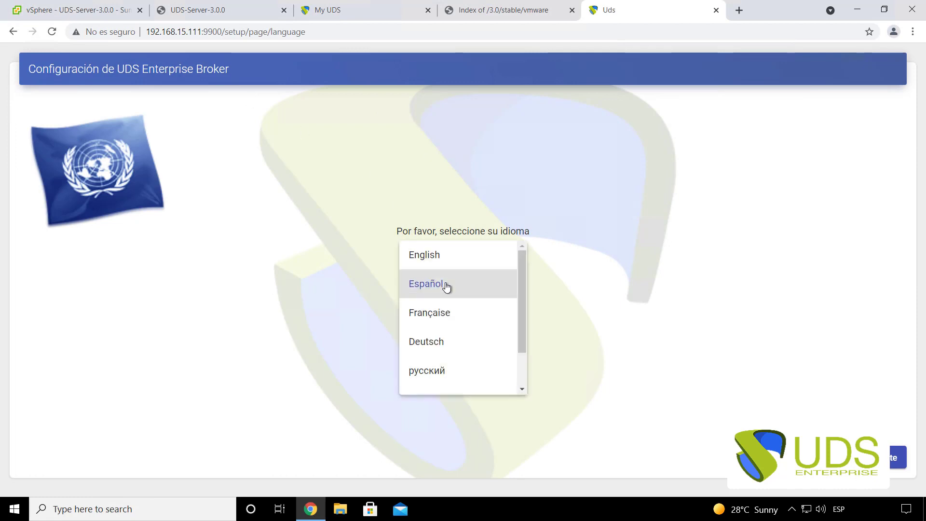
pyautogui.click(441, 256)
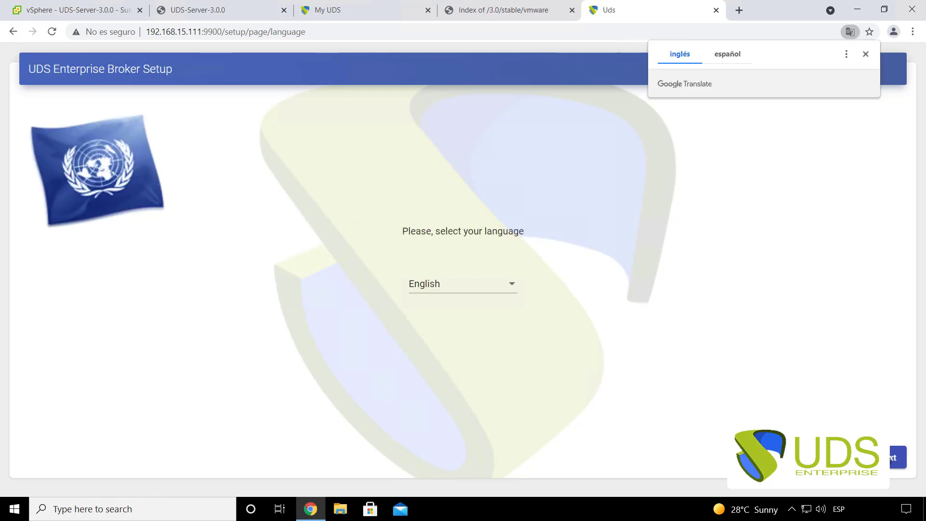
pyautogui.click(896, 457)
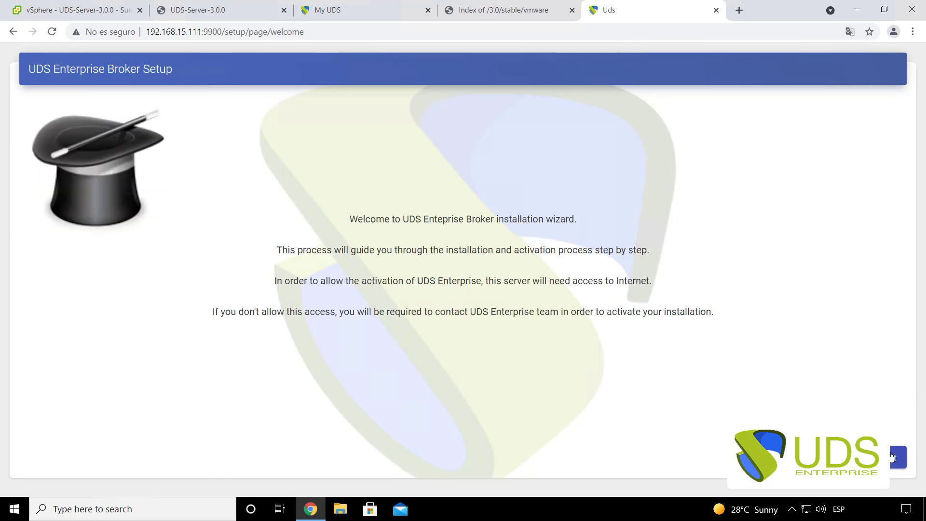
pyautogui.click(893, 457)
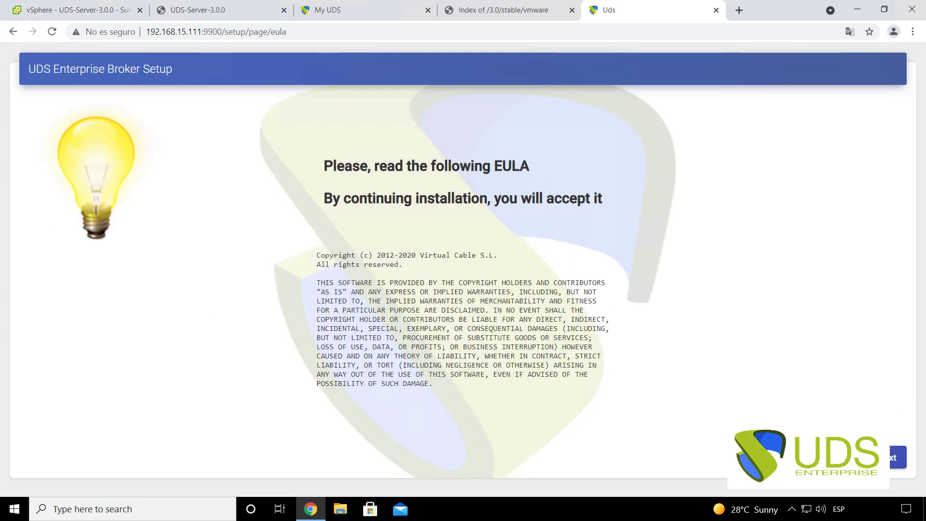
# - Accept the EULA and set IP 192.168.0.50 with gateway 192.168.0.1
pyautogui.click(895, 457)
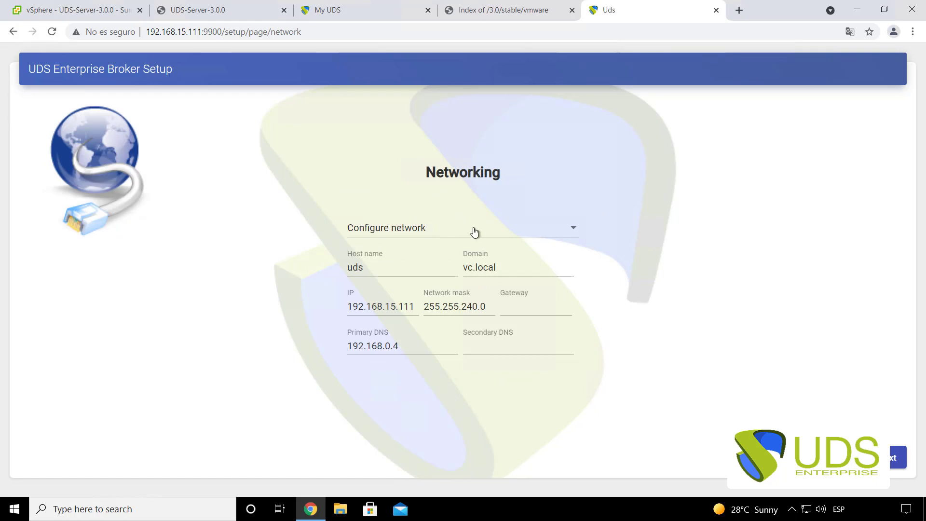
pyautogui.moveTo(415, 308); pyautogui.dragTo(387, 309)
pyautogui.write('0.50')
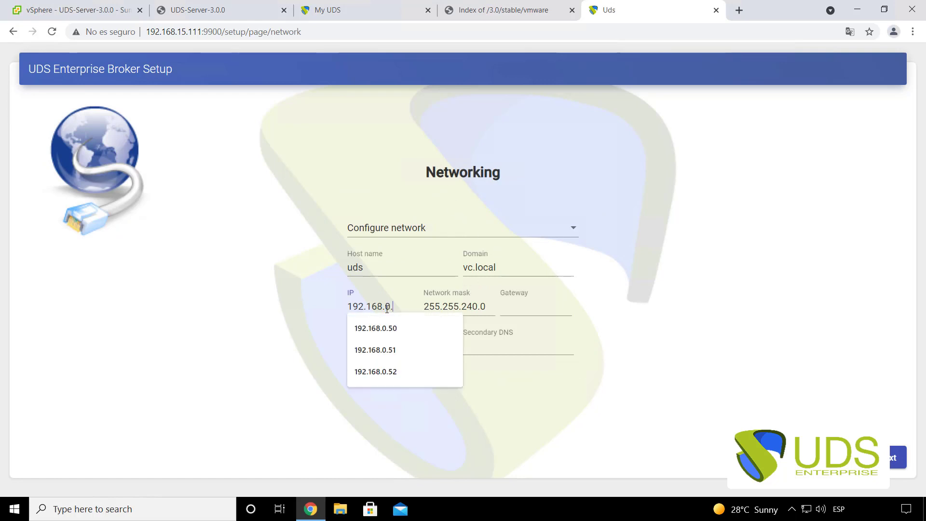
pyautogui.click(523, 307)
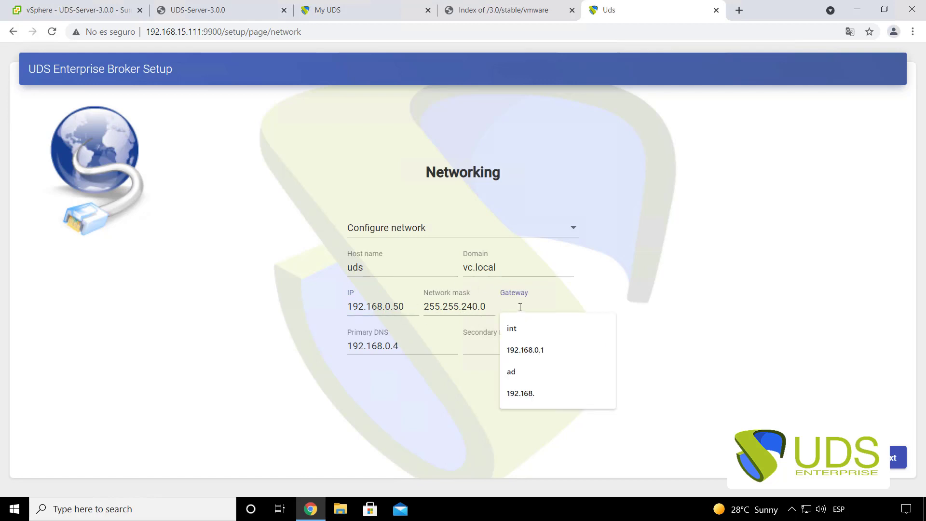
pyautogui.click(547, 350)
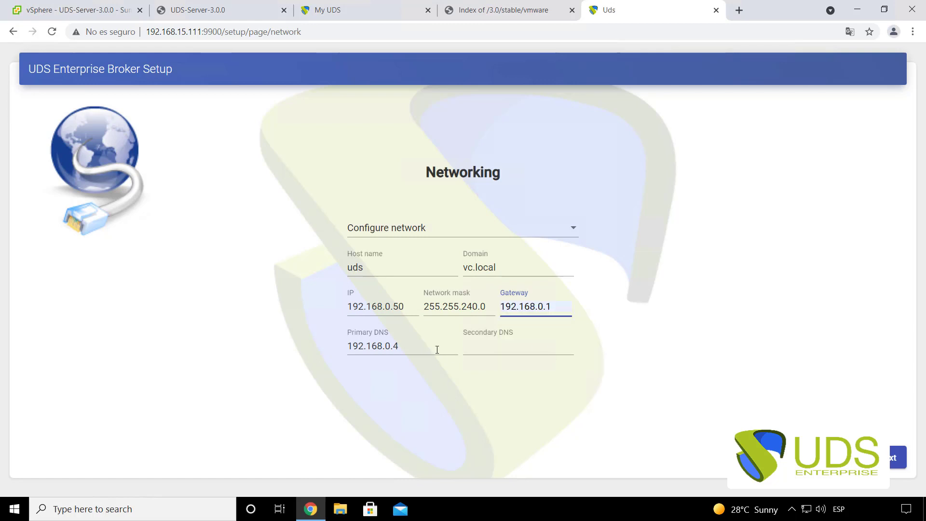
# - Keep primary DNS 192.168.0.4 and confirm the new network configuration
pyautogui.doubleClick(338, 351)
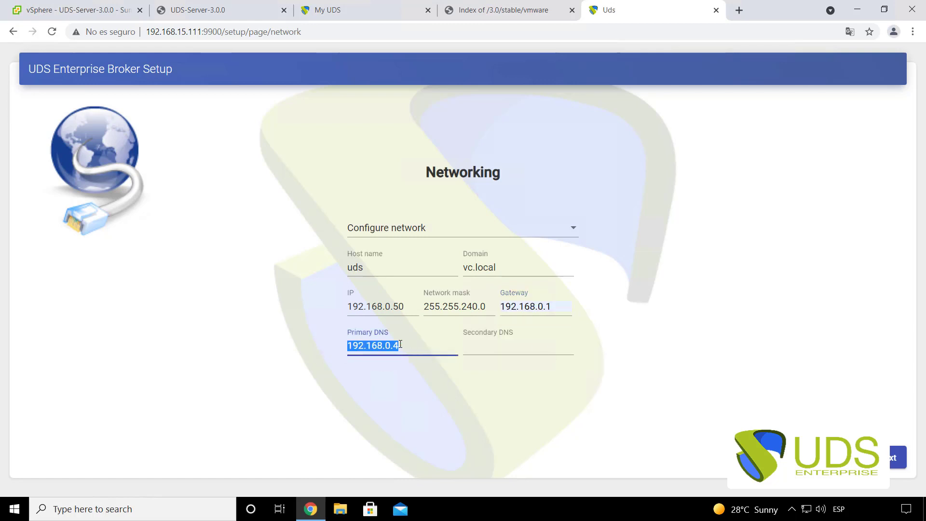
pyautogui.click(436, 373)
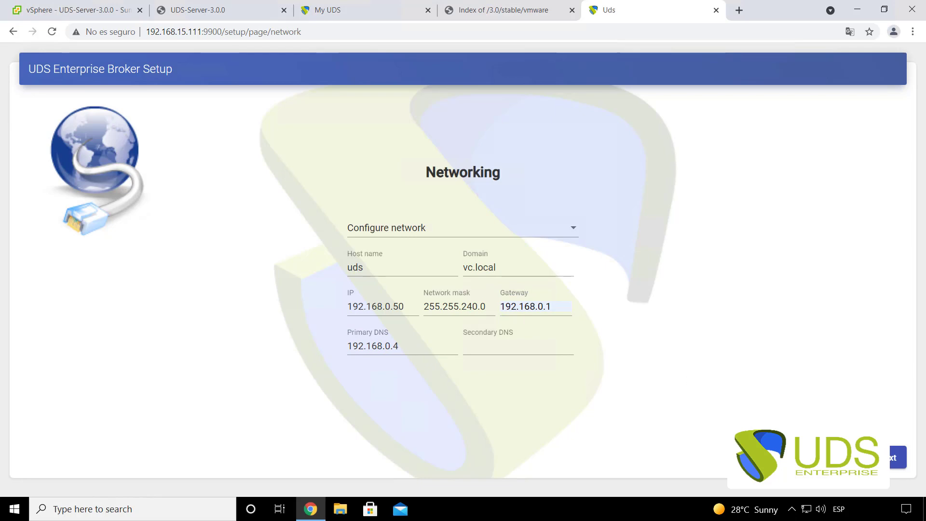
pyautogui.click(897, 458)
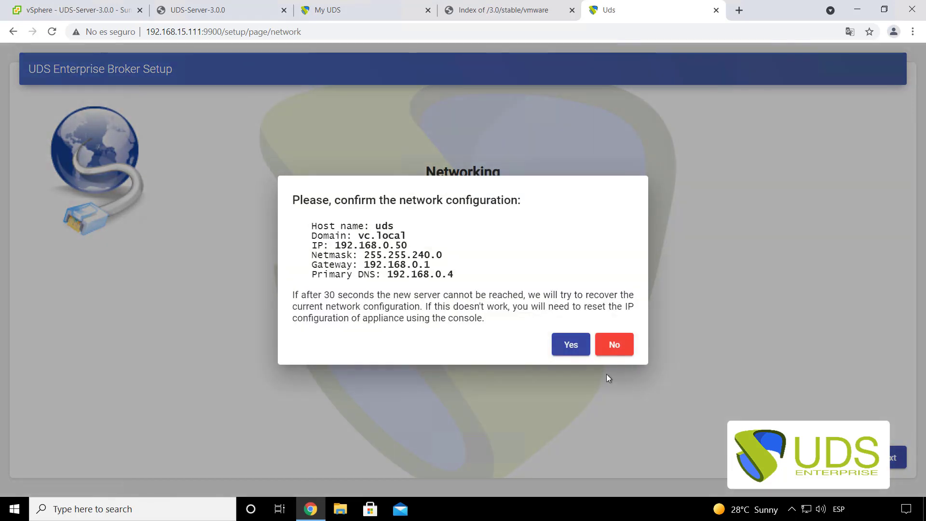
pyautogui.click(576, 347)
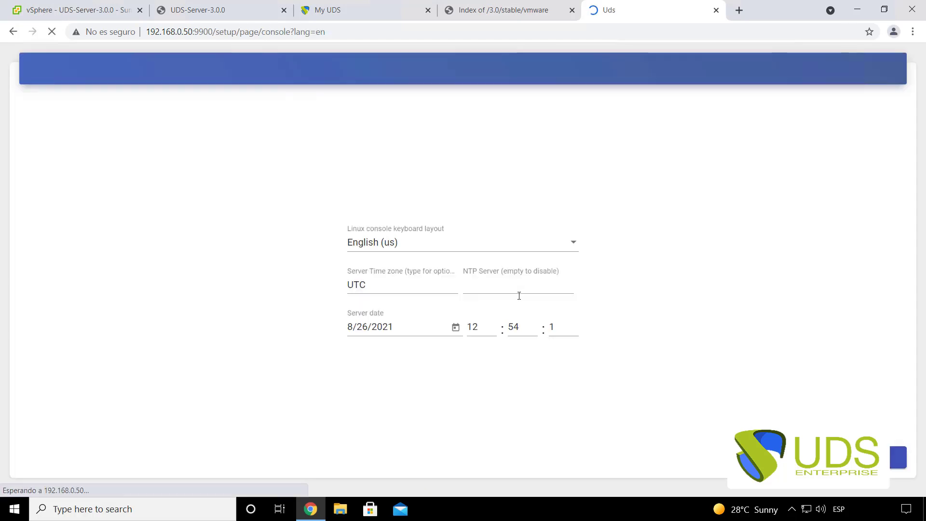
# - Highlight the new server IP 192.168.0.50 in the page address
pyautogui.doubleClick(193, 31)
pyautogui.click(184, 32)
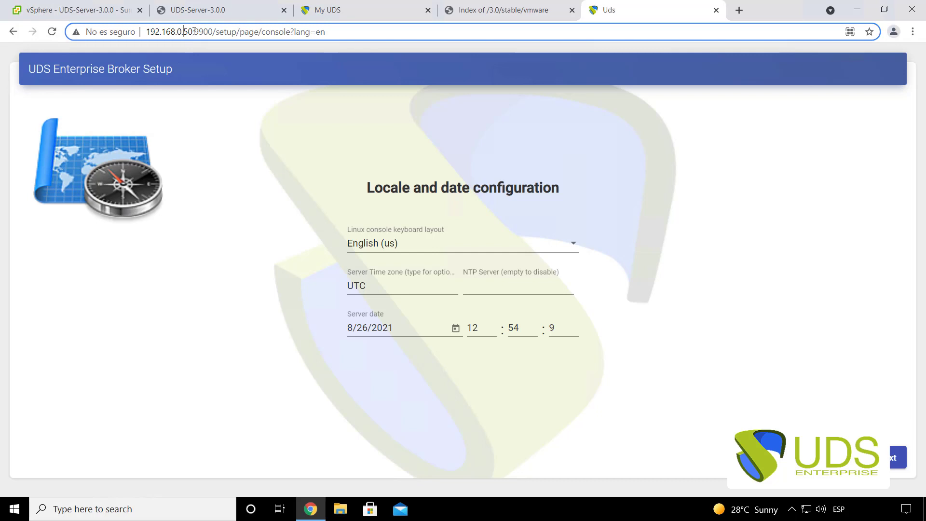
pyautogui.moveTo(194, 32); pyautogui.dragTo(147, 32)
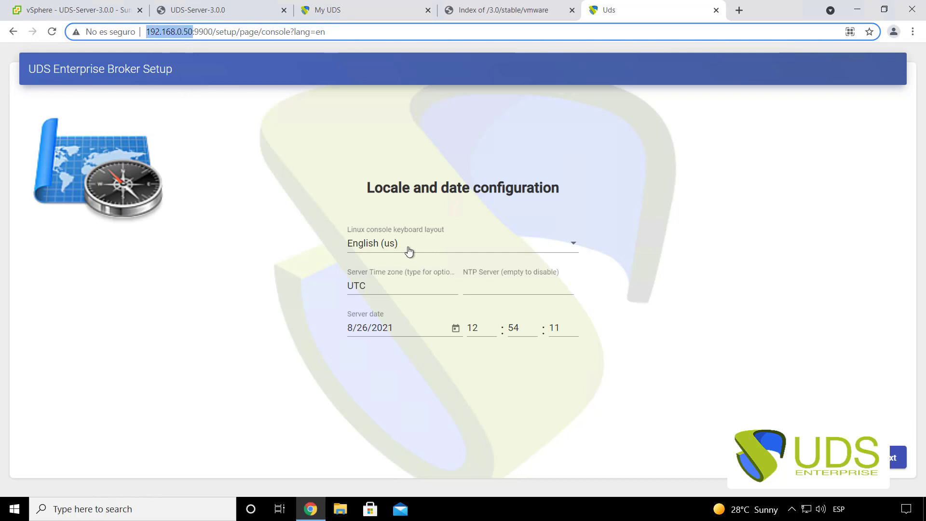
pyautogui.click(333, 249)
# - Set the console keyboard layout to Spanish
pyautogui.click(401, 245)
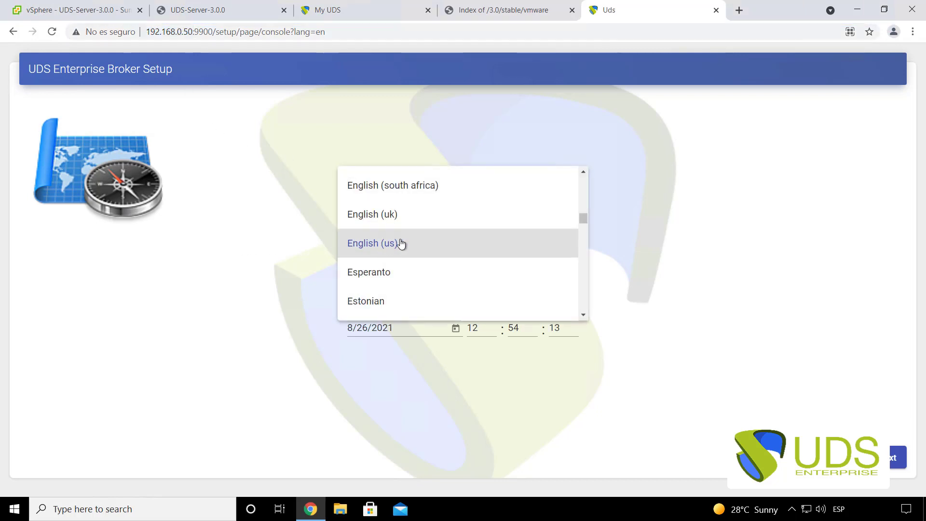
pyautogui.scroll(-20, 401, 267)
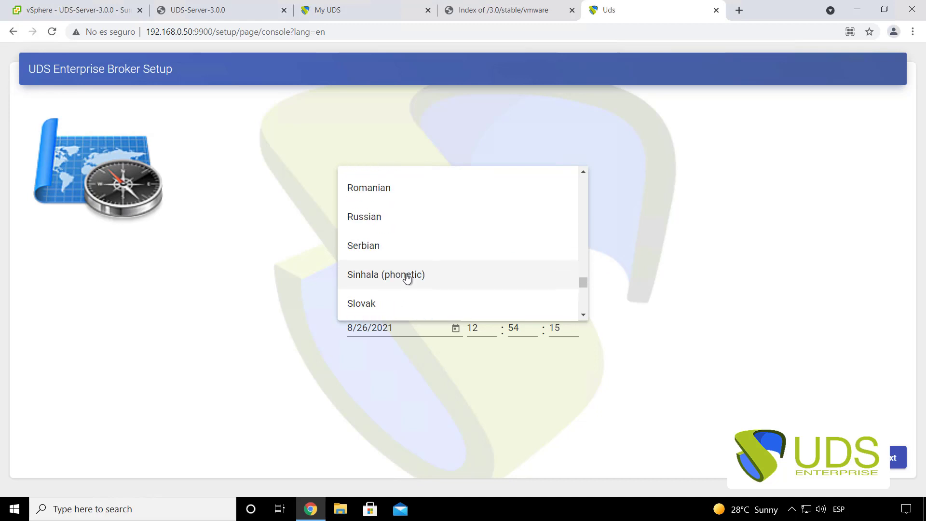
pyautogui.scroll(-6, 415, 291)
pyautogui.scroll(3, 416, 290)
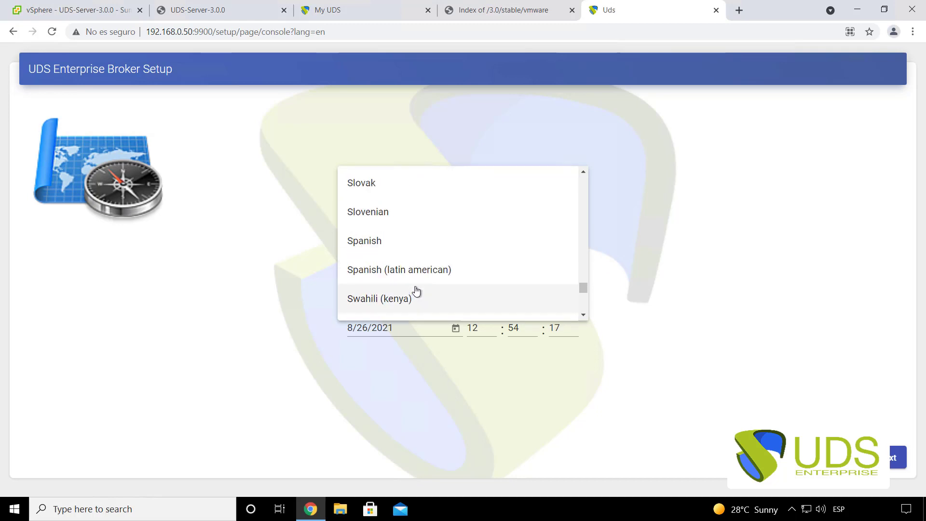
pyautogui.click(382, 241)
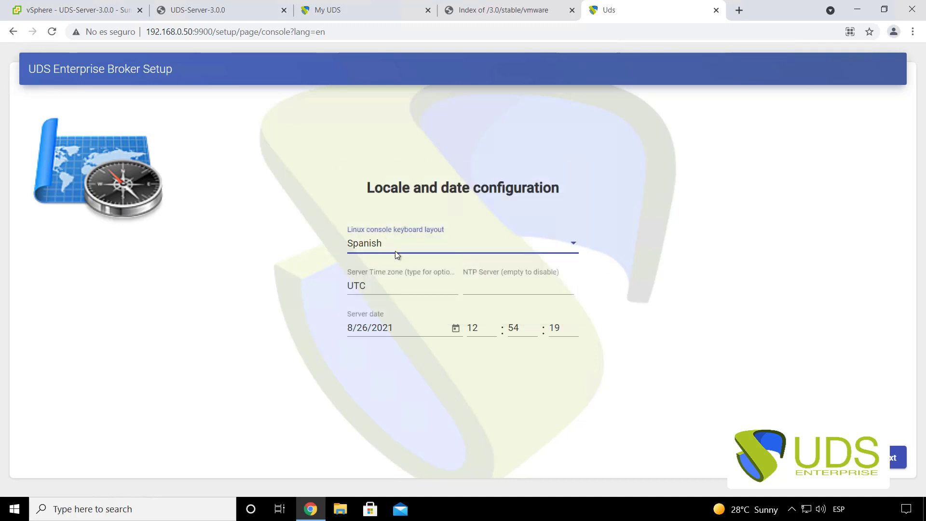
# - Change the server time zone from UTC to Europe/Madrid and continue to database settings
pyautogui.click(387, 288)
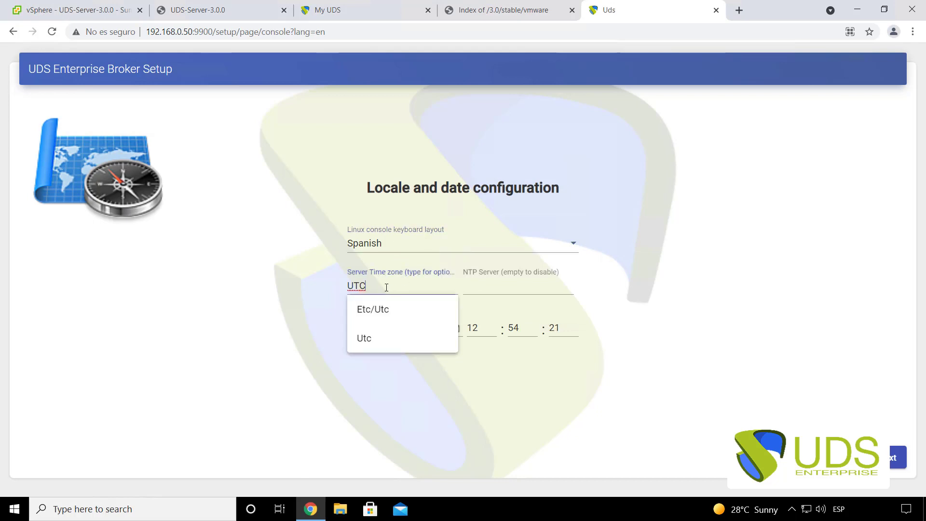
pyautogui.press('BackSpace')
pyautogui.press('BackSpace')
pyautogui.press('BackSpace')
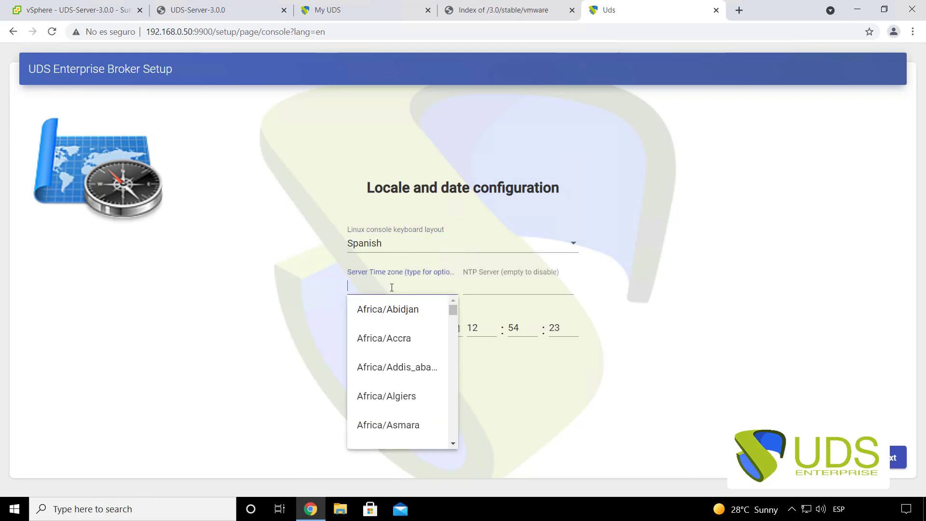
pyautogui.write('m')
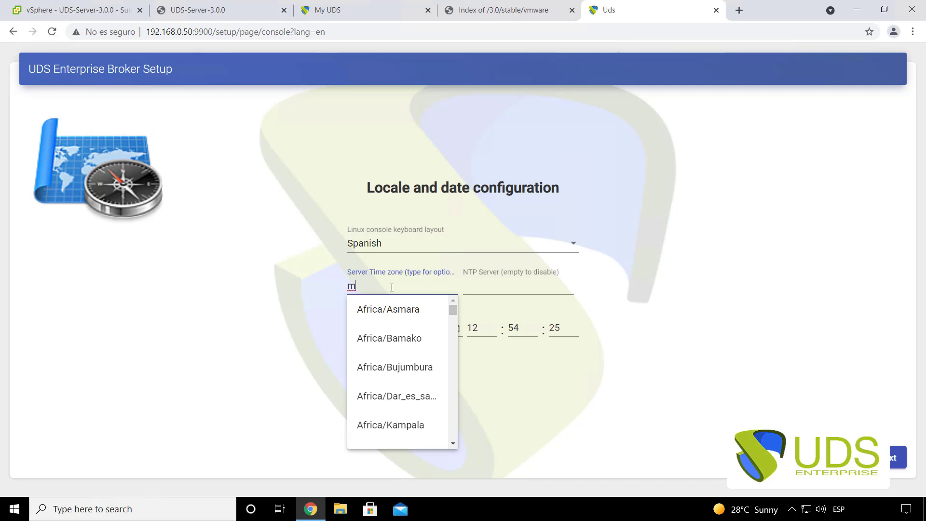
pyautogui.write('adrid')
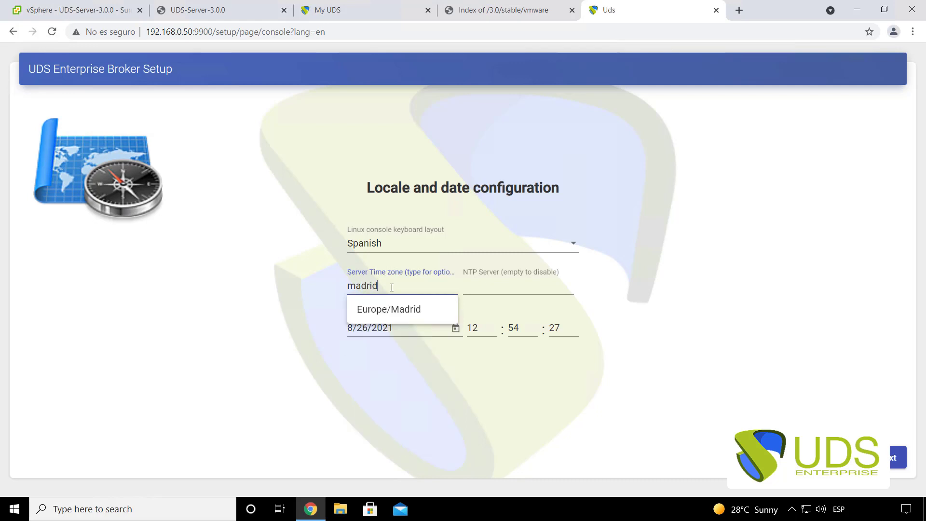
pyautogui.click(403, 310)
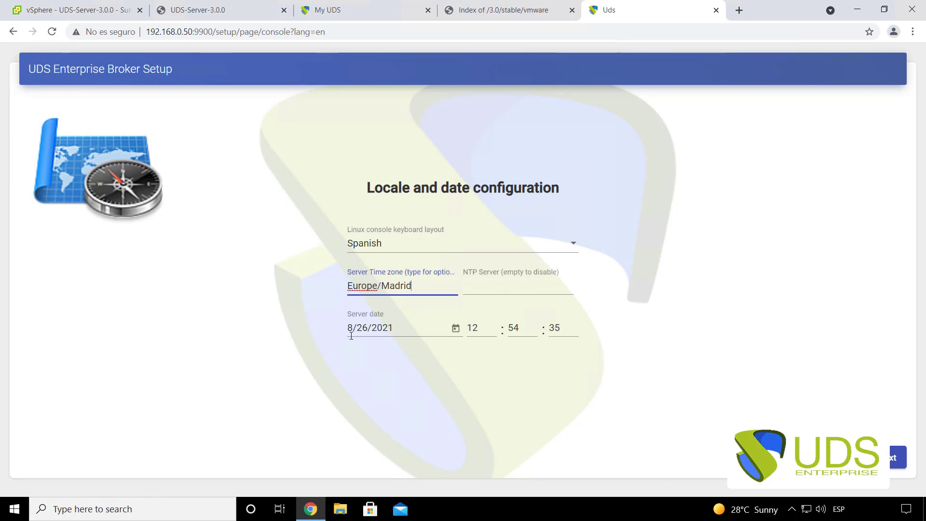
pyautogui.moveTo(348, 327); pyautogui.dragTo(395, 330)
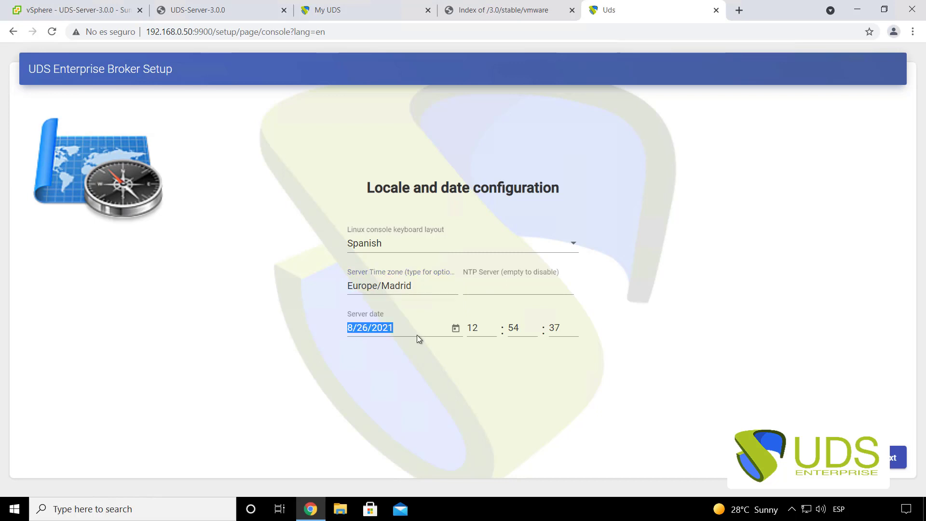
pyautogui.click(690, 344)
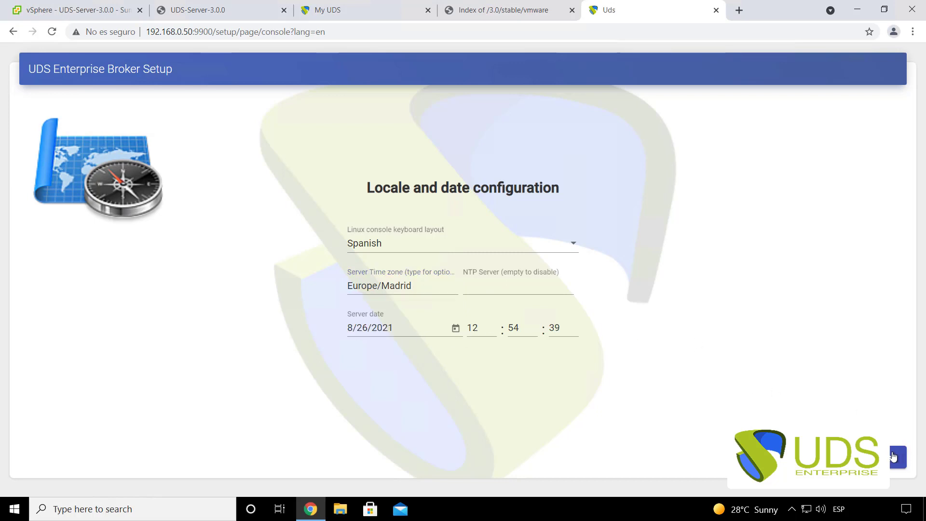
pyautogui.click(893, 457)
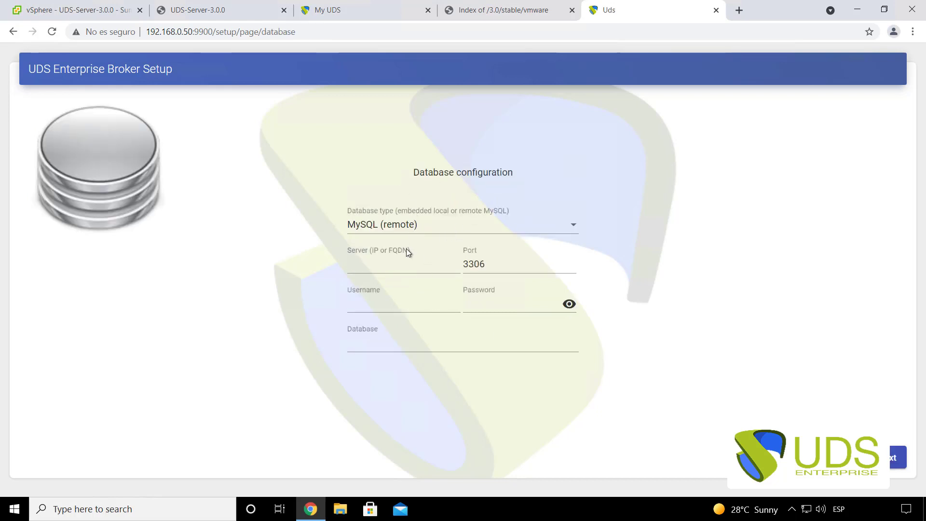
# - Choose MySQL (remote) with server 192.168.0.49 and port 3306
pyautogui.click(402, 228)
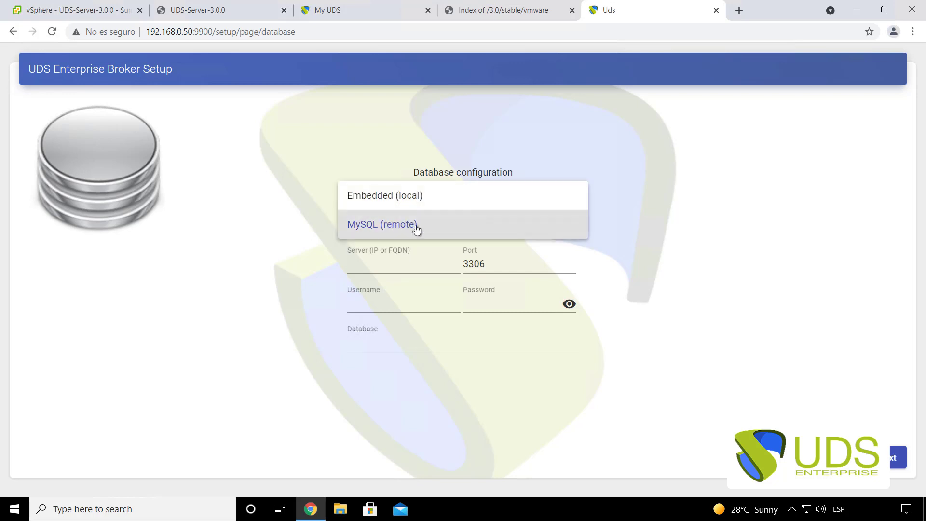
pyautogui.click(416, 230)
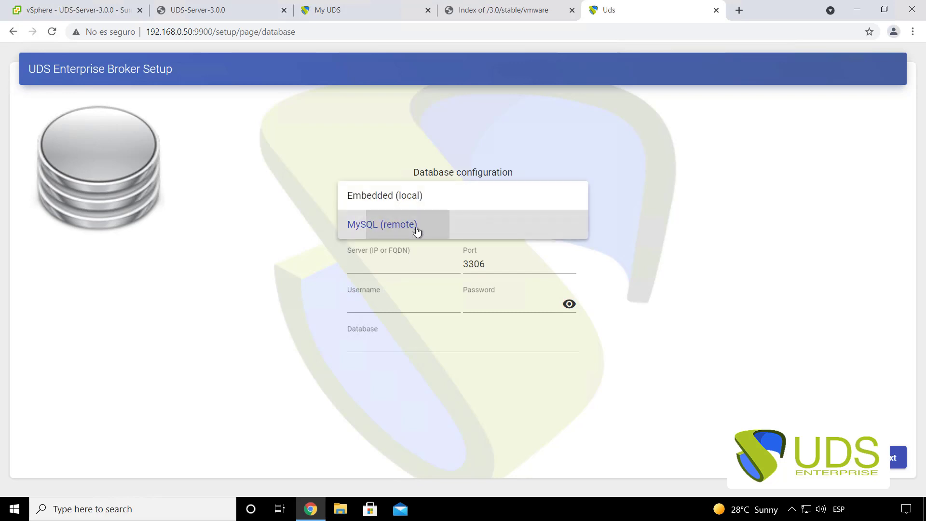
pyautogui.click(381, 264)
pyautogui.write('192.1')
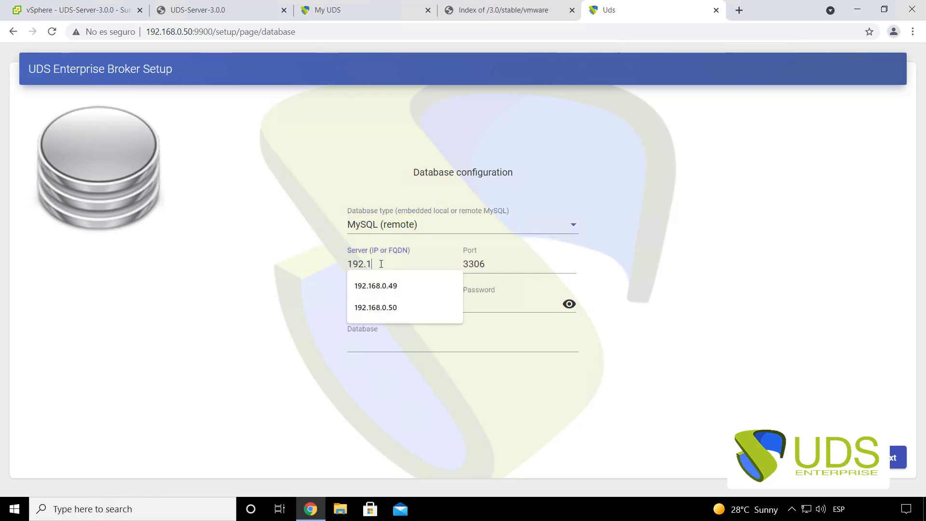
pyautogui.write('68.0.49')
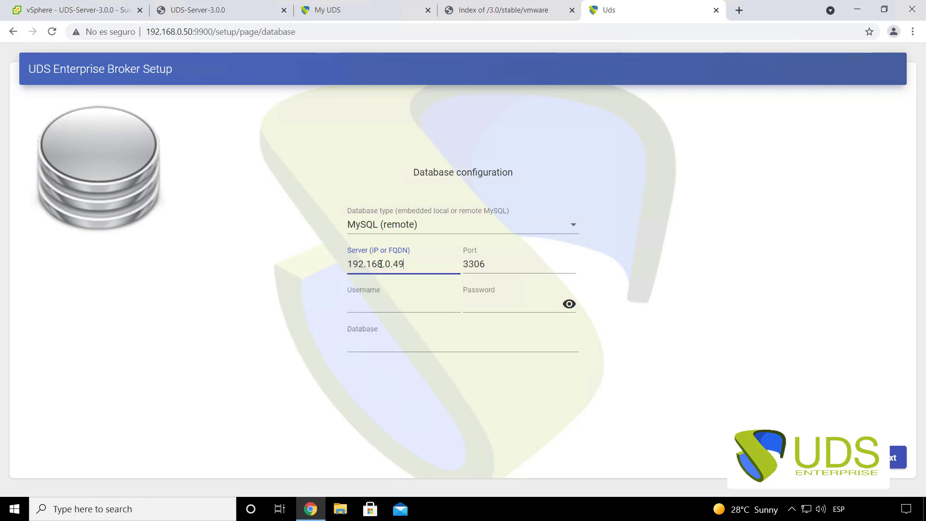
pyautogui.doubleClick(467, 271)
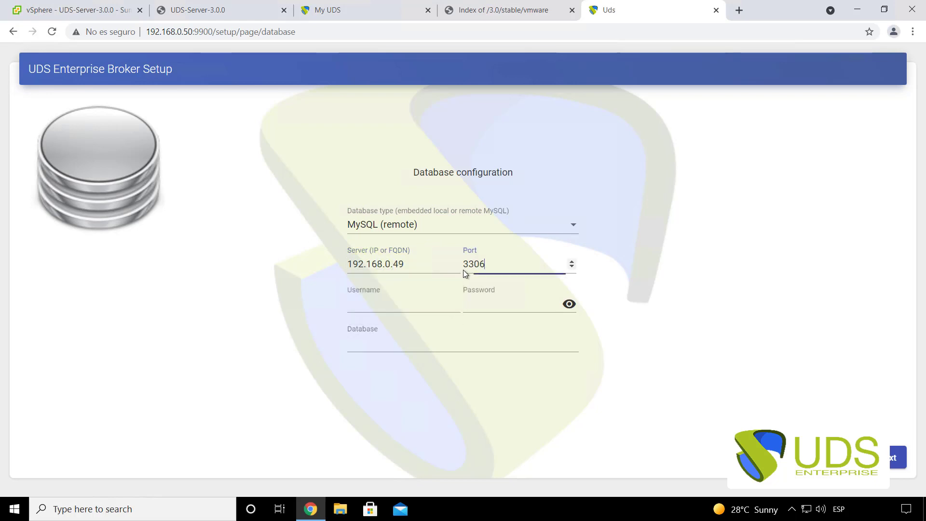
# - Enter username uds, the database password and database name uds, then submit
pyautogui.click(388, 302)
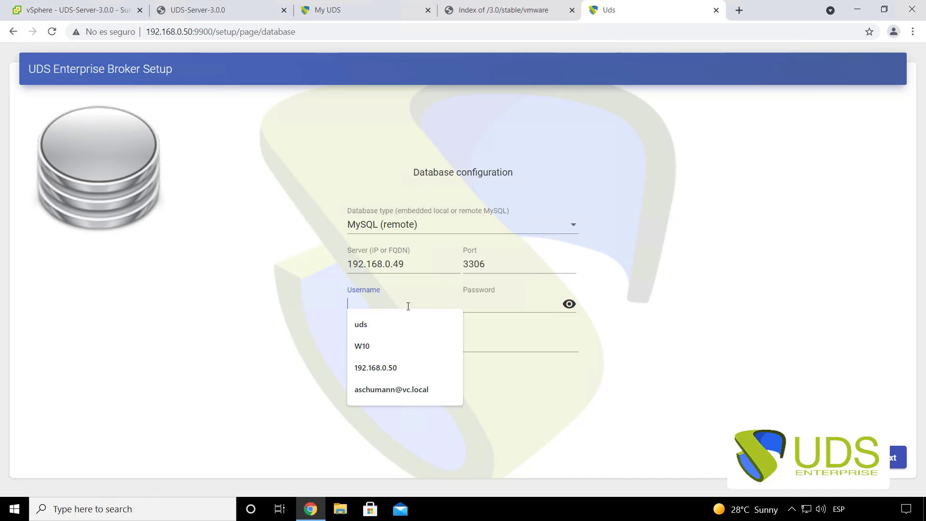
pyautogui.write('uds')
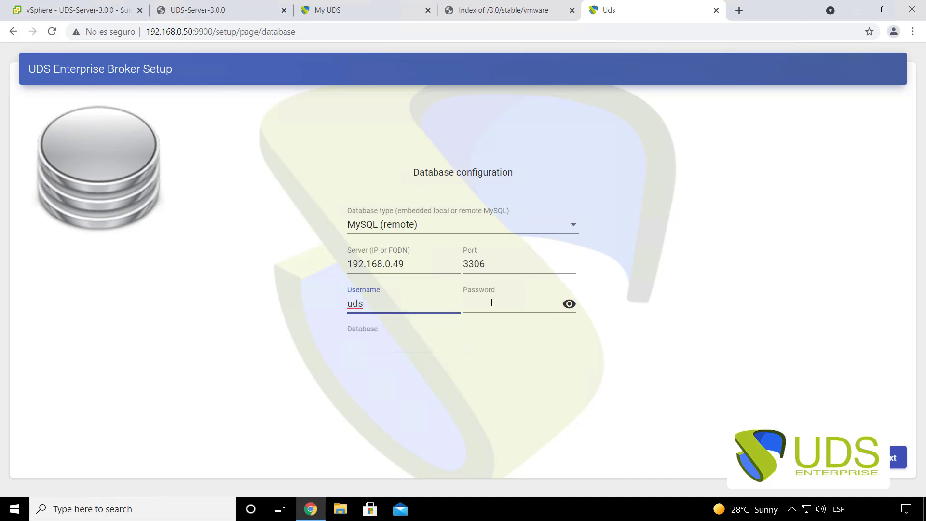
pyautogui.click(492, 303)
pyautogui.write('uds')
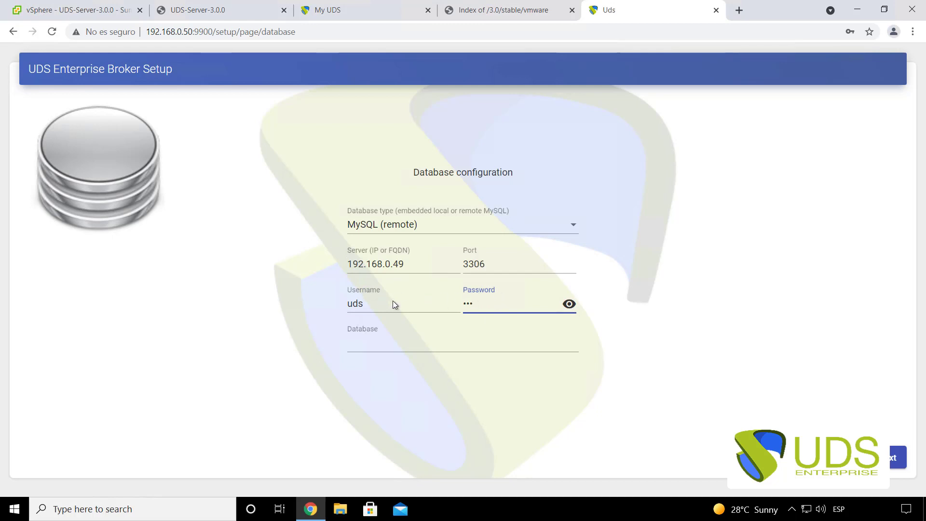
pyautogui.click(376, 343)
pyautogui.write('uds')
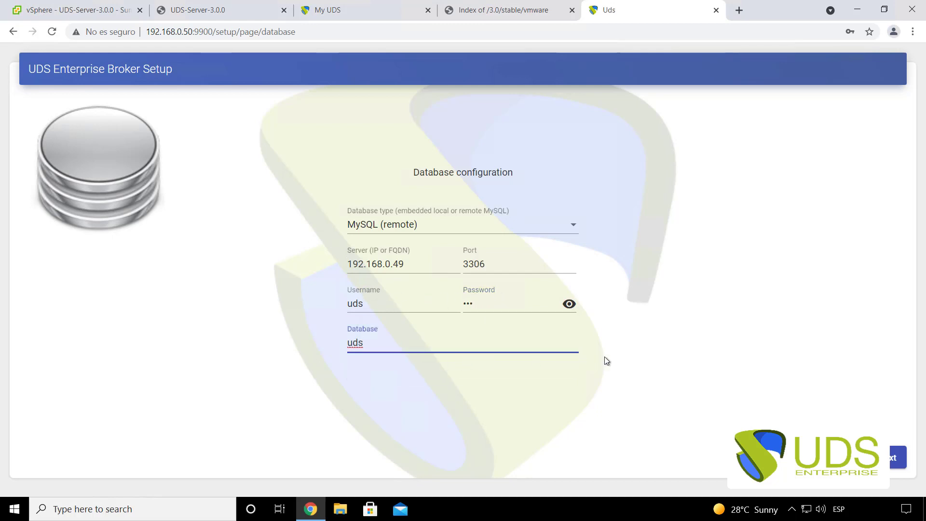
pyautogui.click(898, 456)
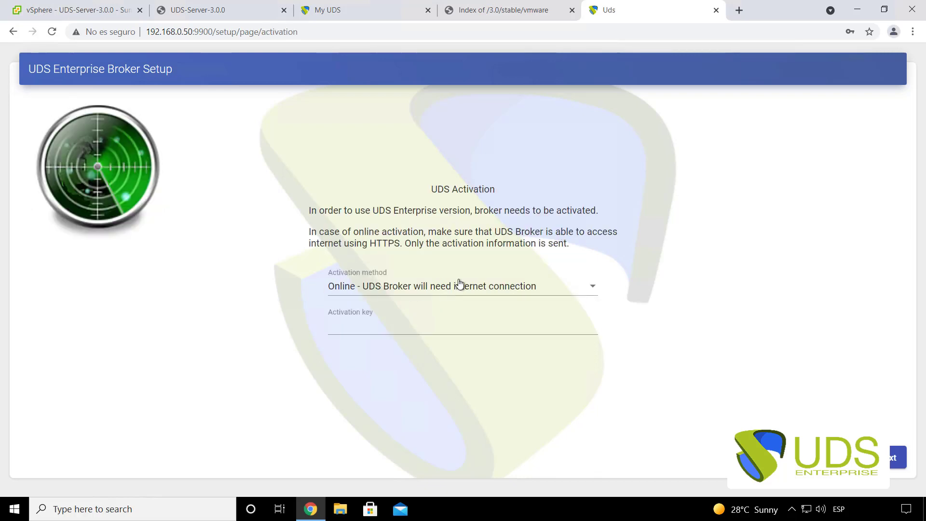
# - Select Online as the activation method
pyautogui.click(404, 288)
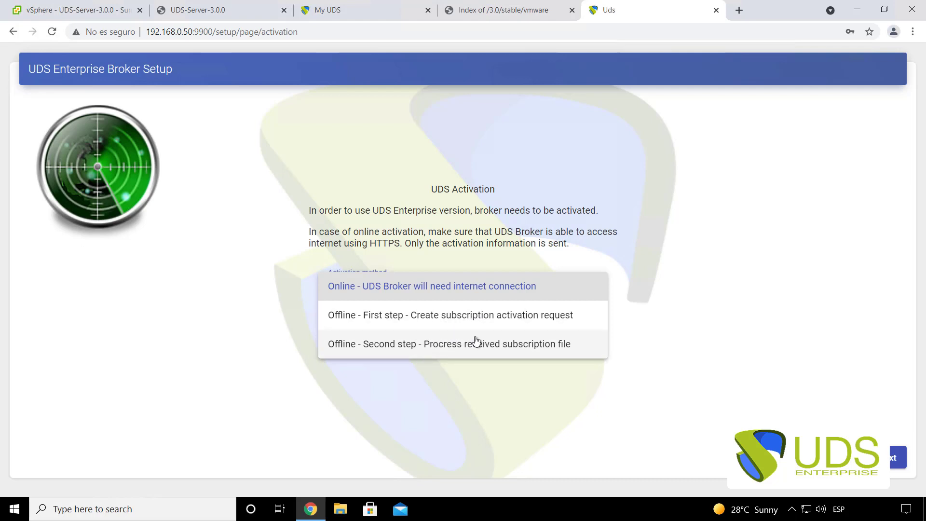
pyautogui.click(422, 287)
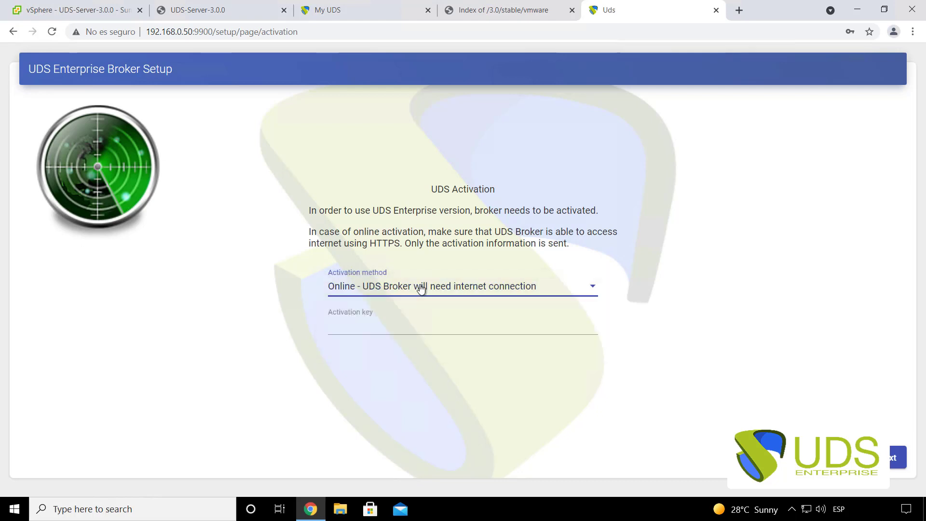
pyautogui.click(416, 287)
pyautogui.click(419, 287)
pyautogui.click(429, 288)
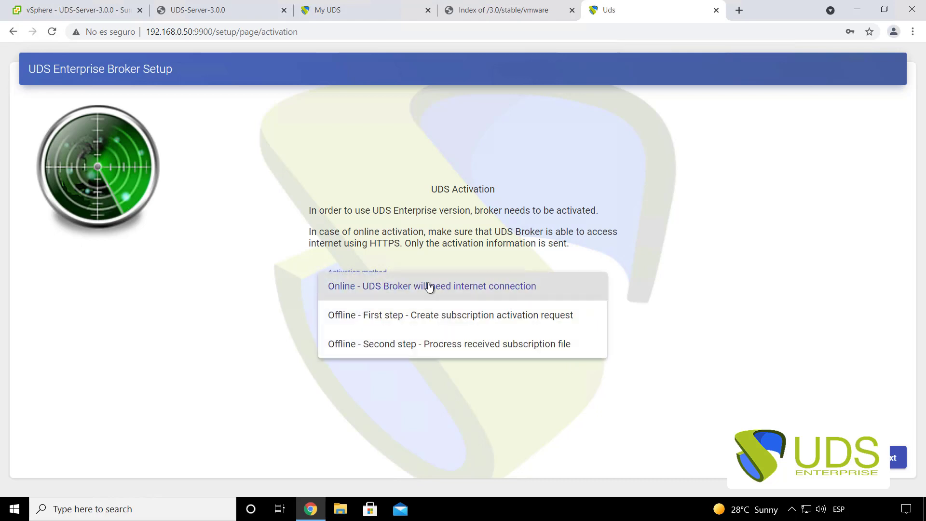
pyautogui.click(430, 290)
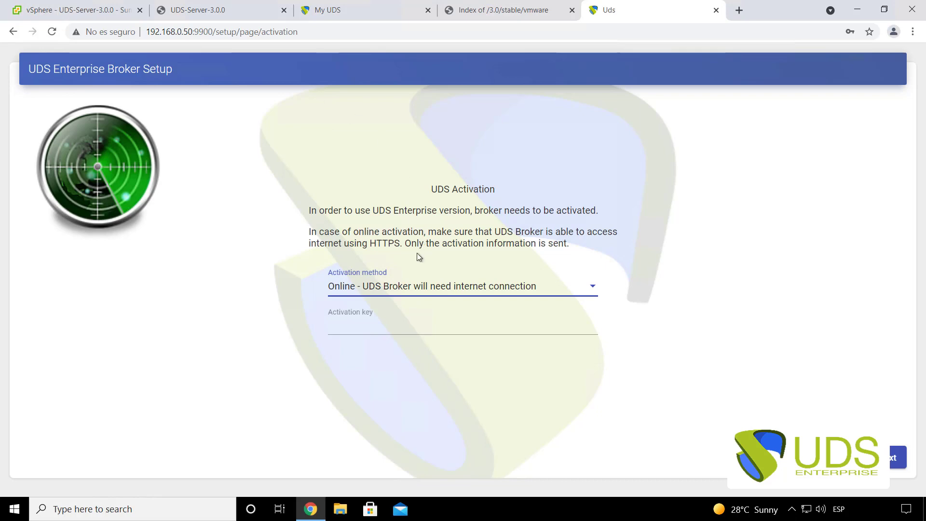
# - Copy the Free edition serial key from the My UDS keys list
pyautogui.click(346, 10)
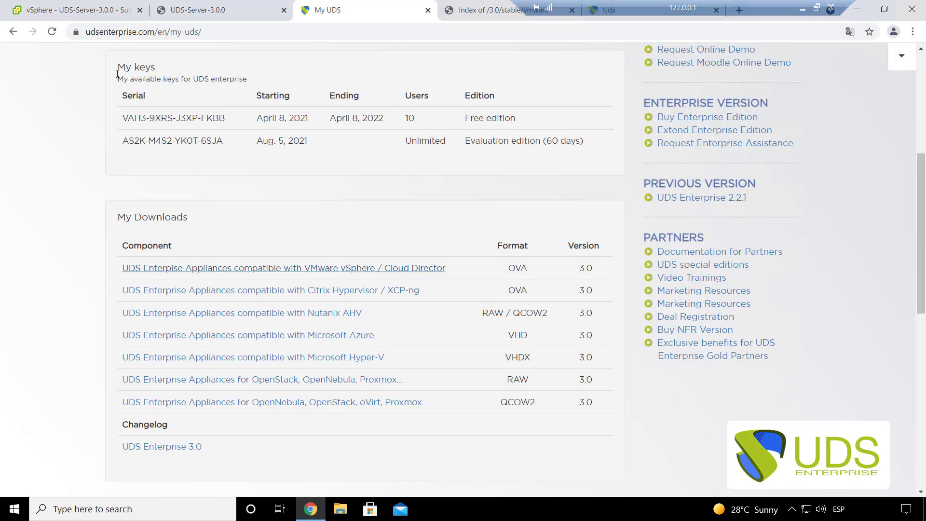
pyautogui.moveTo(116, 68); pyautogui.dragTo(150, 67)
pyautogui.click(227, 143)
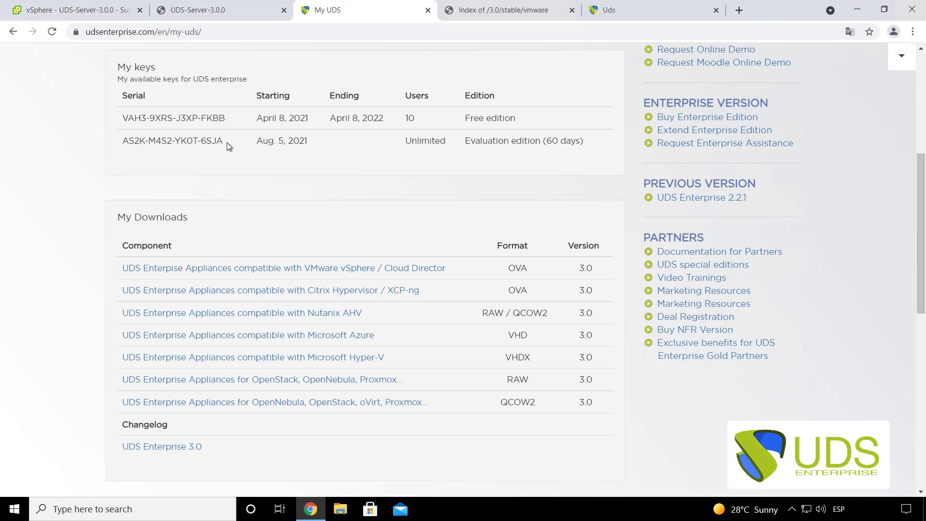
pyautogui.moveTo(226, 117); pyautogui.dragTo(122, 119)
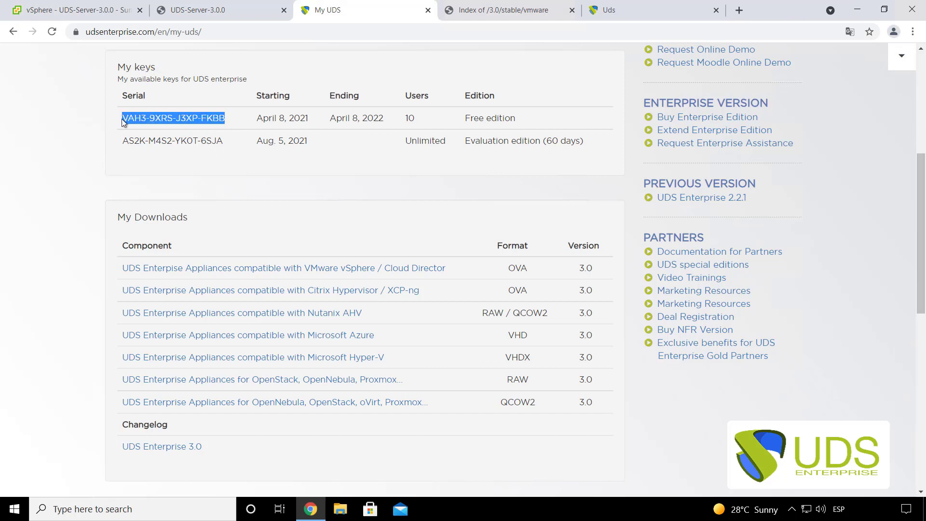
pyautogui.rightClick(153, 129)
pyautogui.click(167, 138)
# - Paste the serial into Activation key and submit it for online activation
pyautogui.click(220, 15)
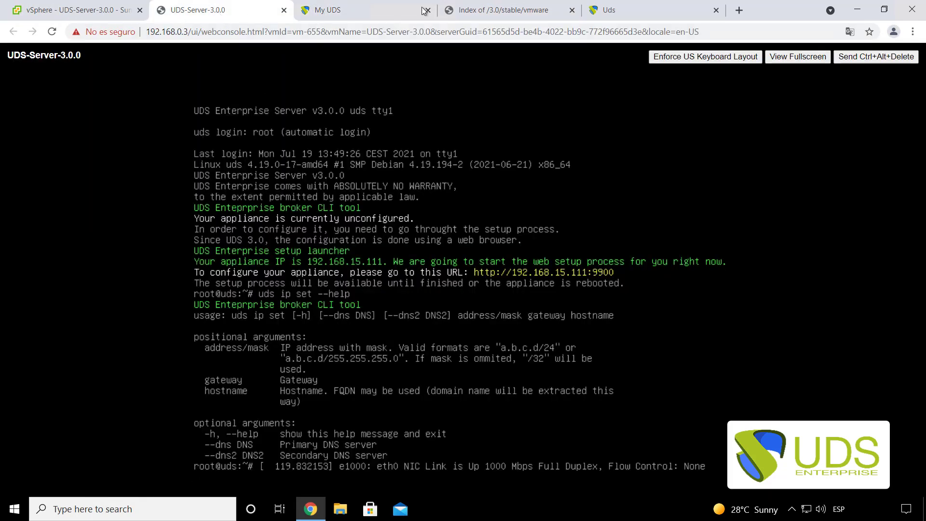
pyautogui.click(680, 9)
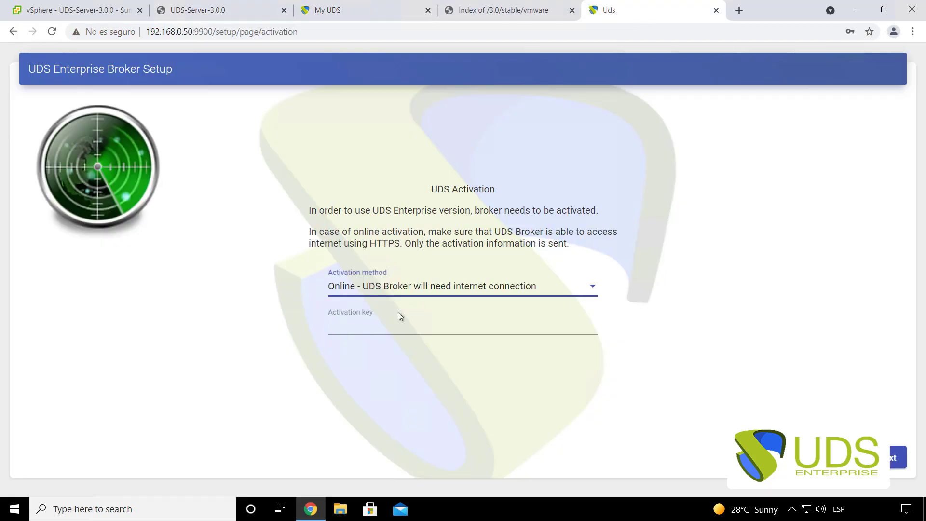
pyautogui.click(348, 331)
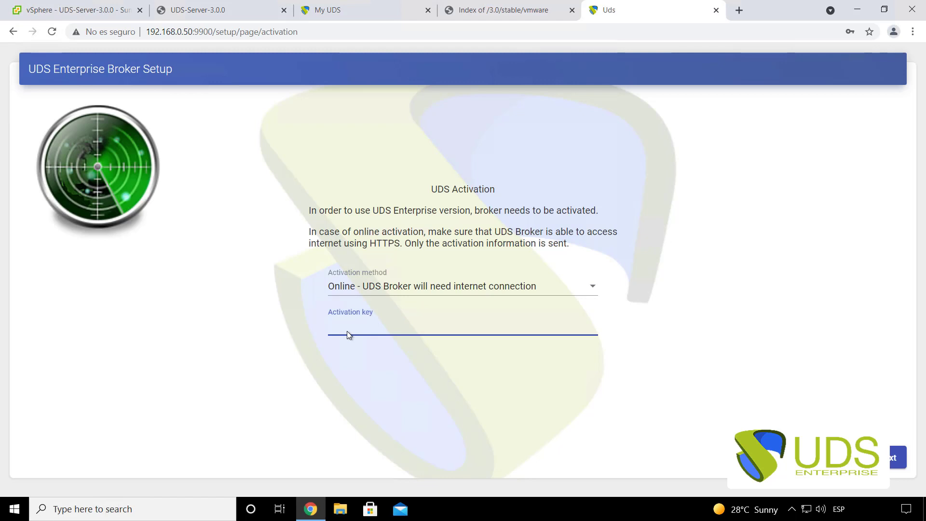
pyautogui.hotkey('ctrl', 'v')
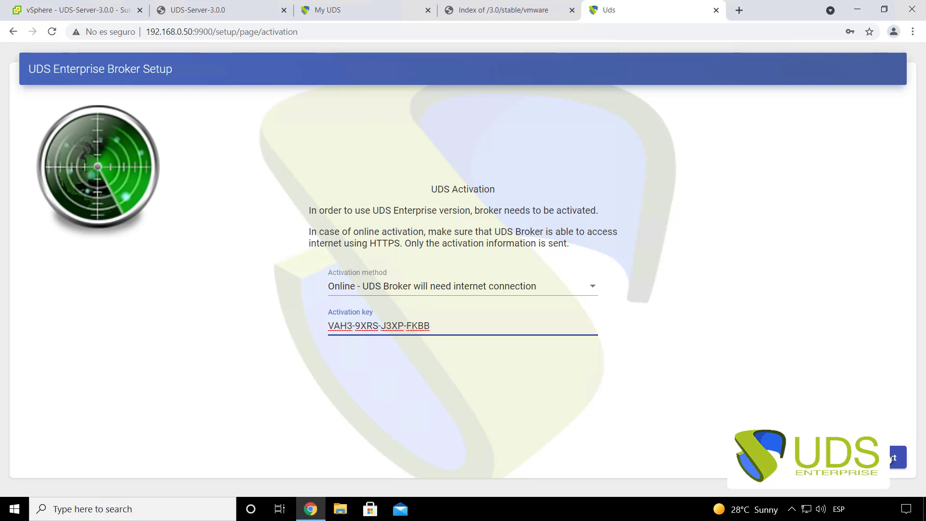
pyautogui.click(892, 459)
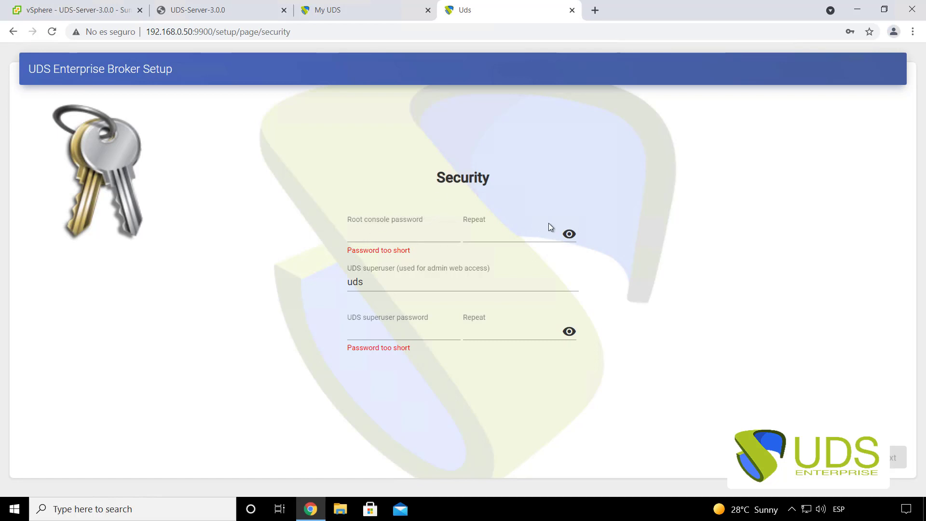
# - Enter the root console password and reveal it
pyautogui.click(387, 237)
pyautogui.click(202, 11)
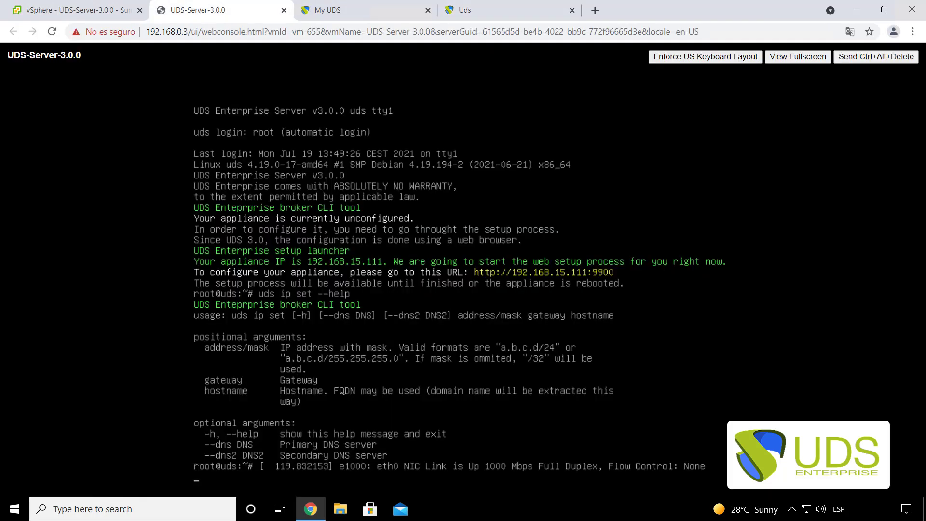
pyautogui.click(471, 14)
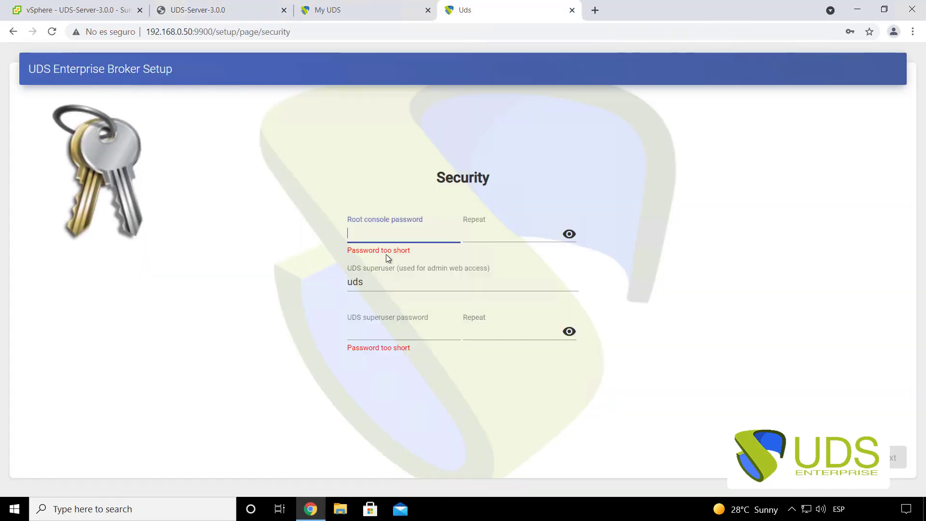
pyautogui.write('u')
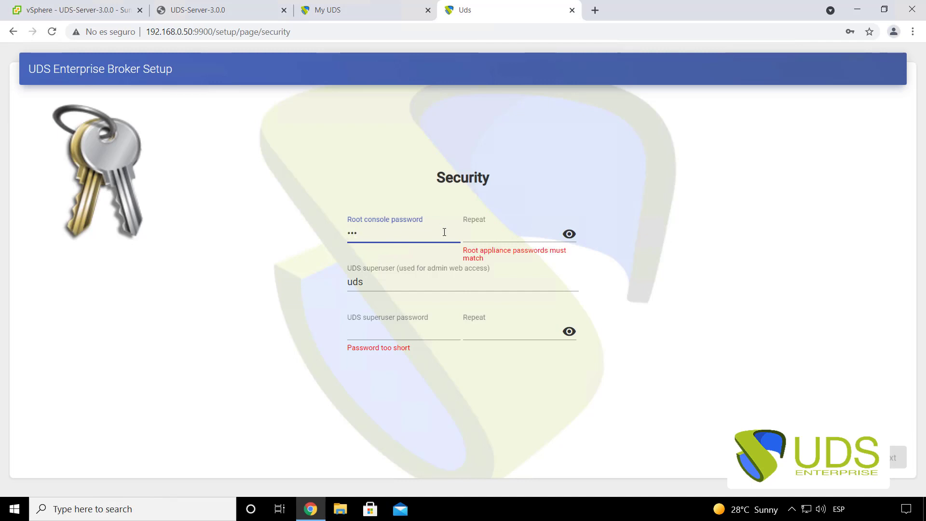
pyautogui.click(568, 236)
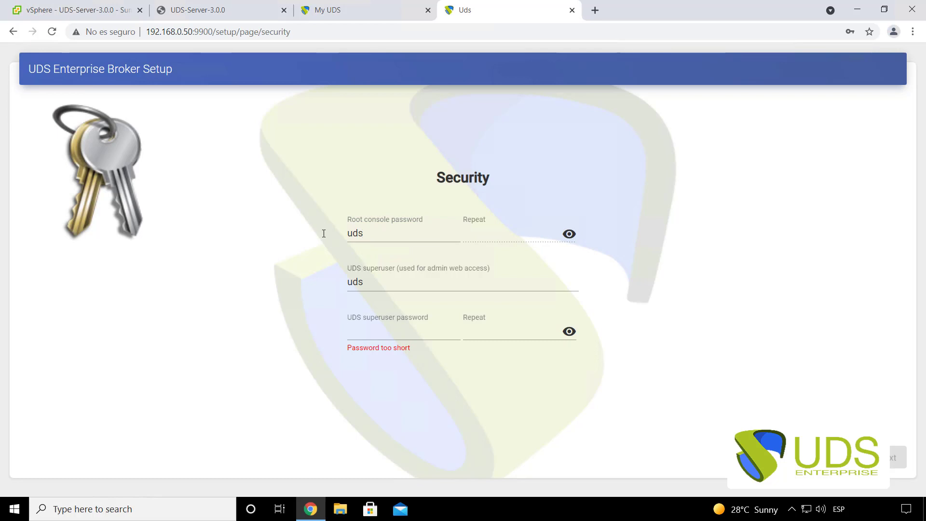
pyautogui.doubleClick(355, 233)
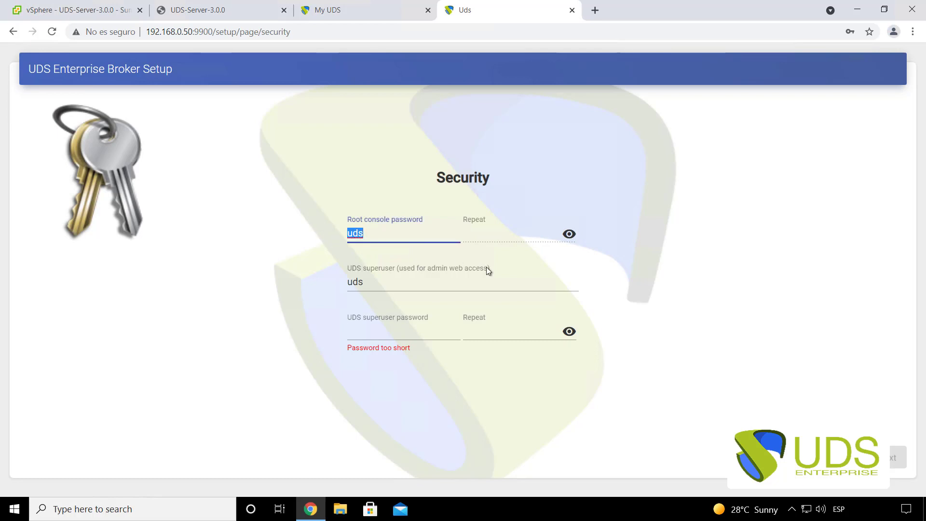
# - Rename the UDS superuser to udsadmin, set its password, and submit the security settings
pyautogui.click(382, 283)
pyautogui.hotkey('ctrl', 'a')
pyautogui.write('ud')
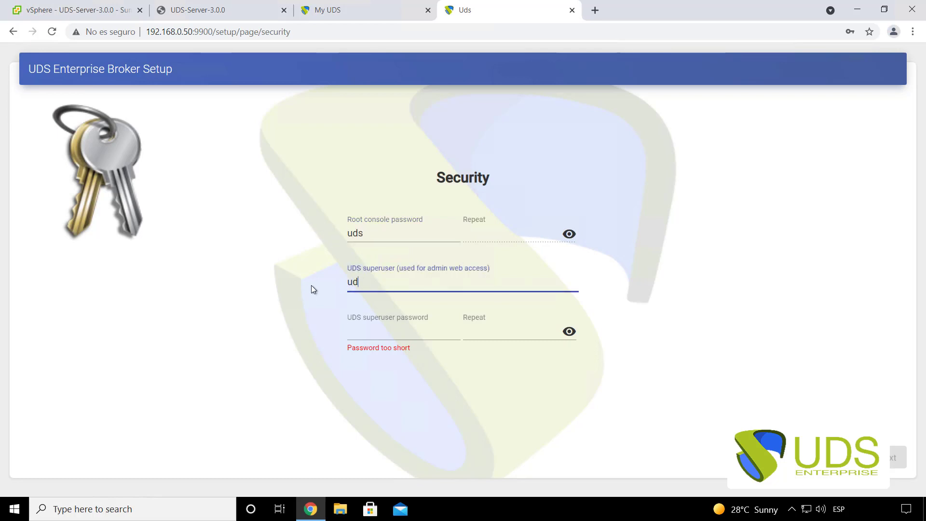
pyautogui.write('sadmin')
pyautogui.click(384, 336)
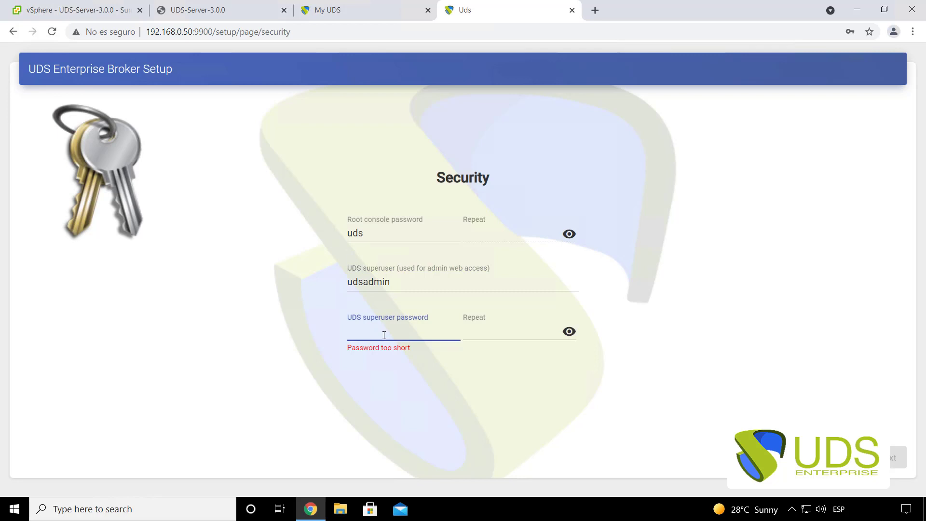
pyautogui.write('uds')
pyautogui.click(569, 332)
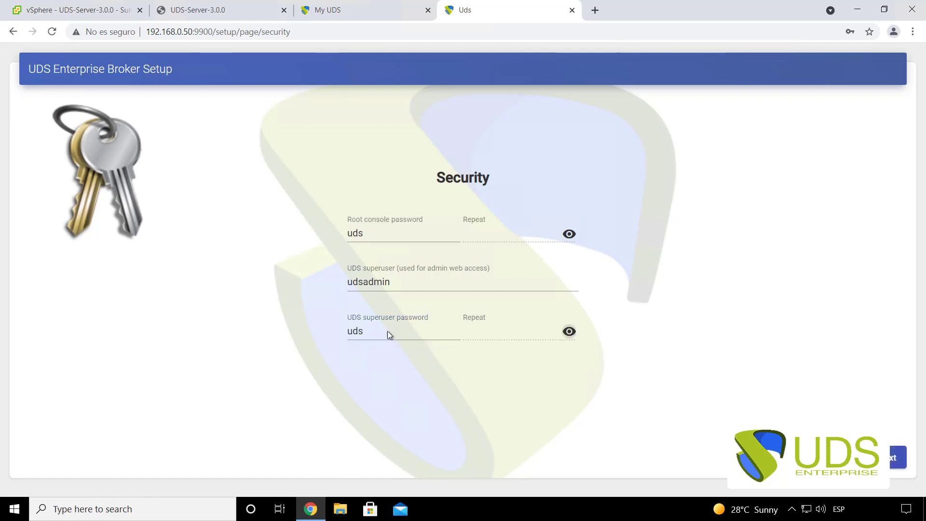
pyautogui.moveTo(382, 336); pyautogui.dragTo(316, 334)
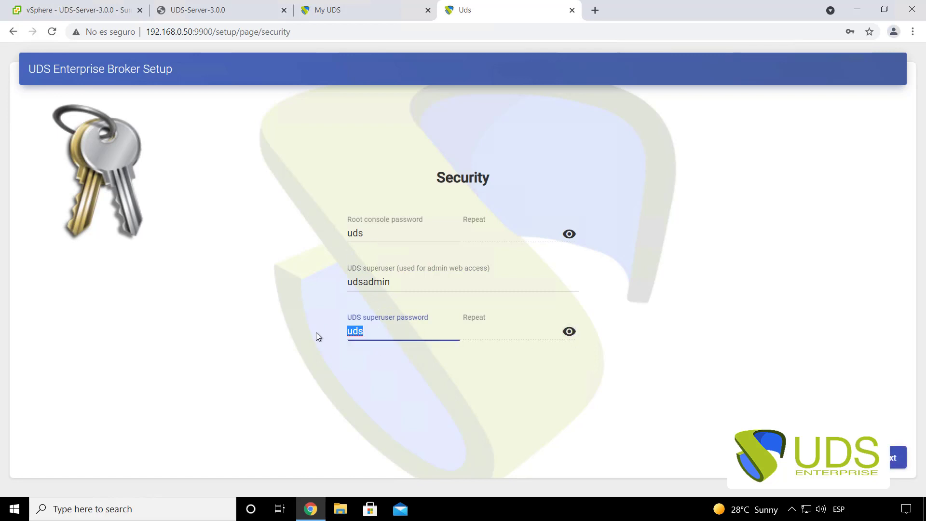
pyautogui.click(369, 351)
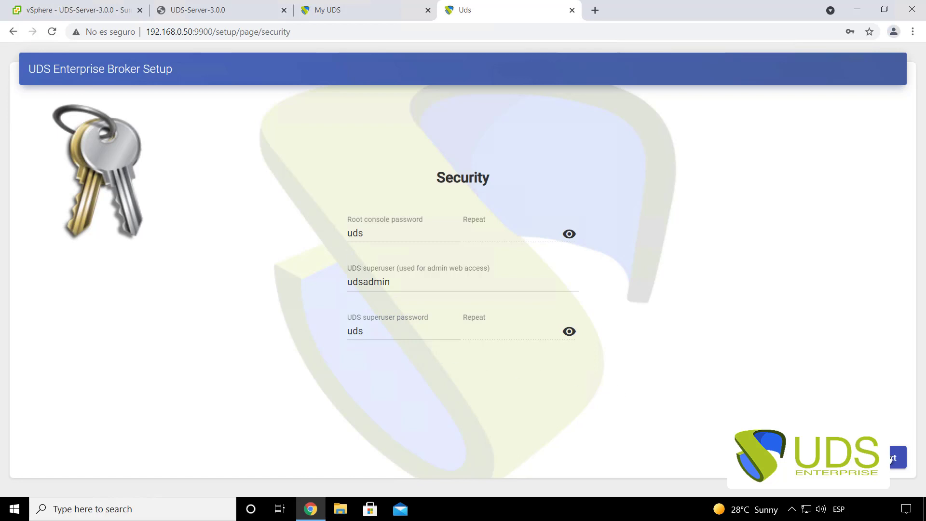
pyautogui.click(893, 457)
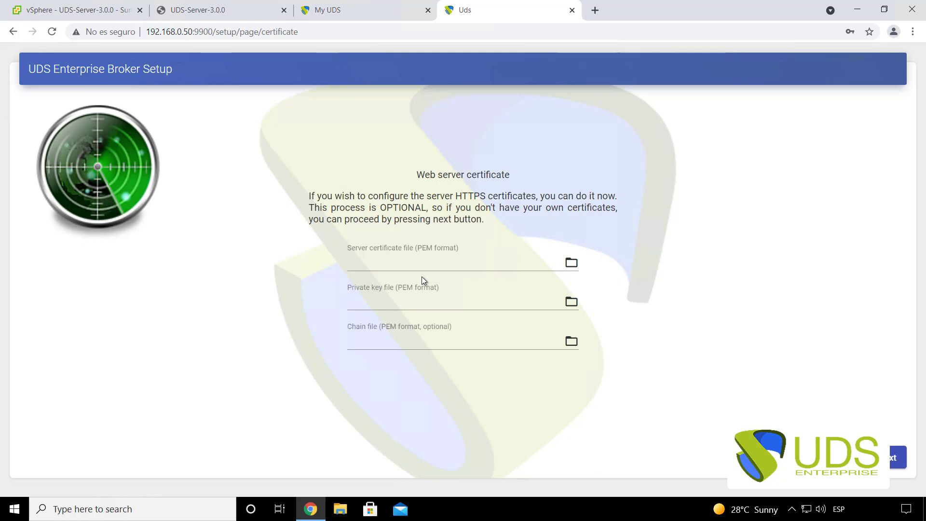
# - Skip the optional web server certificate, leaving its fields empty
pyautogui.moveTo(416, 175); pyautogui.dragTo(520, 173)
pyautogui.click(521, 174)
pyautogui.click(891, 459)
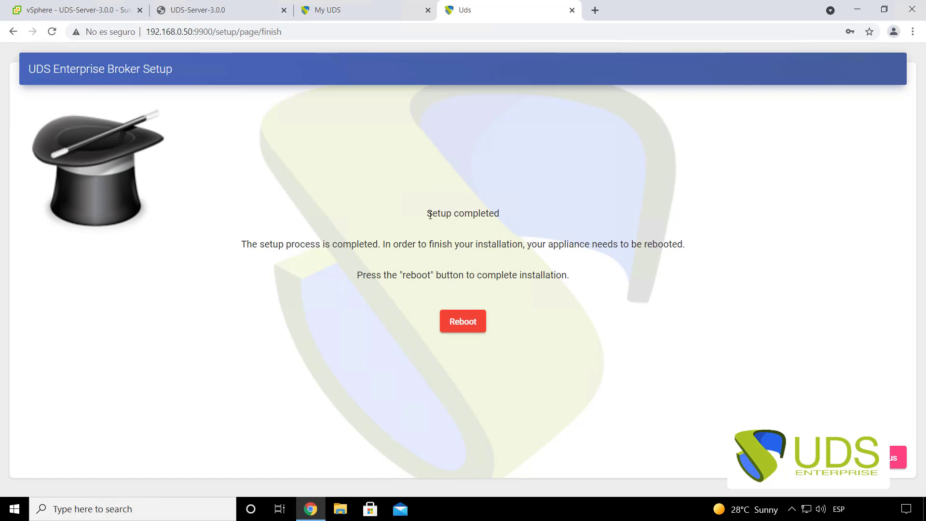
# - Reboot the appliance from the Setup completed page and close the setup tab
pyautogui.moveTo(428, 213); pyautogui.dragTo(520, 214)
pyautogui.click(471, 330)
pyautogui.click(572, 10)
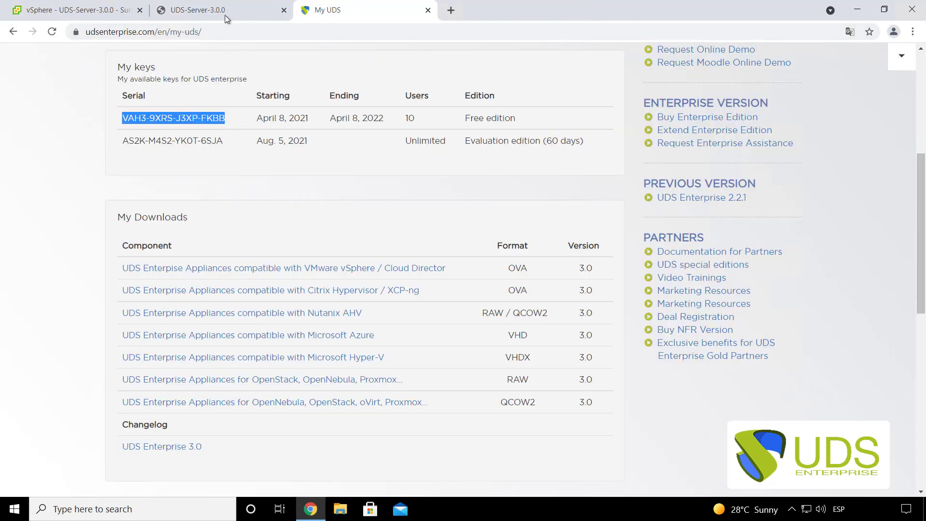
# - Check the rebooting UDS-Server-3.0.0 console, then load 192.168.0.50 in a new tab
pyautogui.click(224, 15)
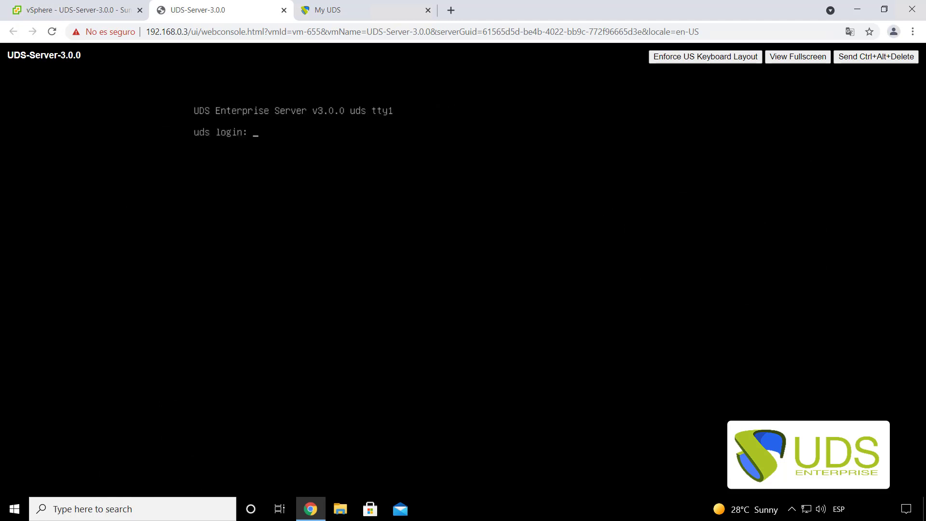
pyautogui.click(451, 11)
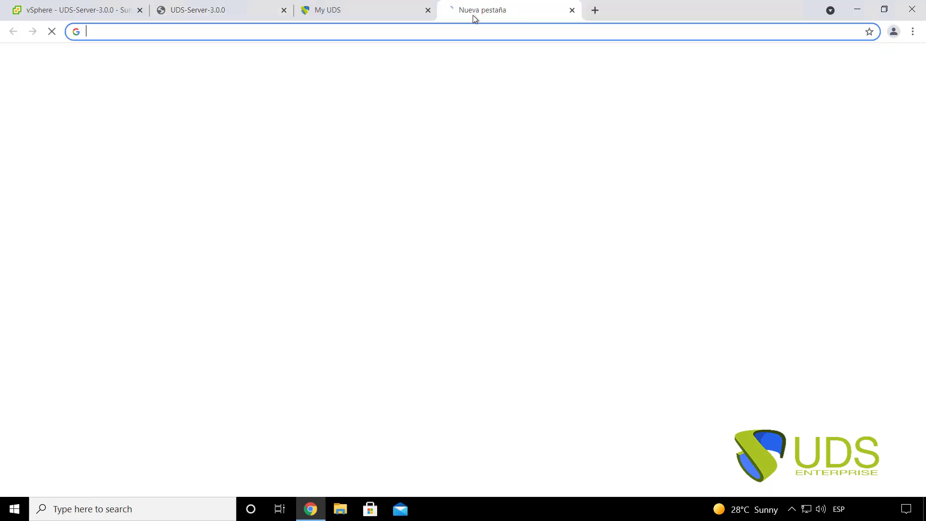
pyautogui.write('19')
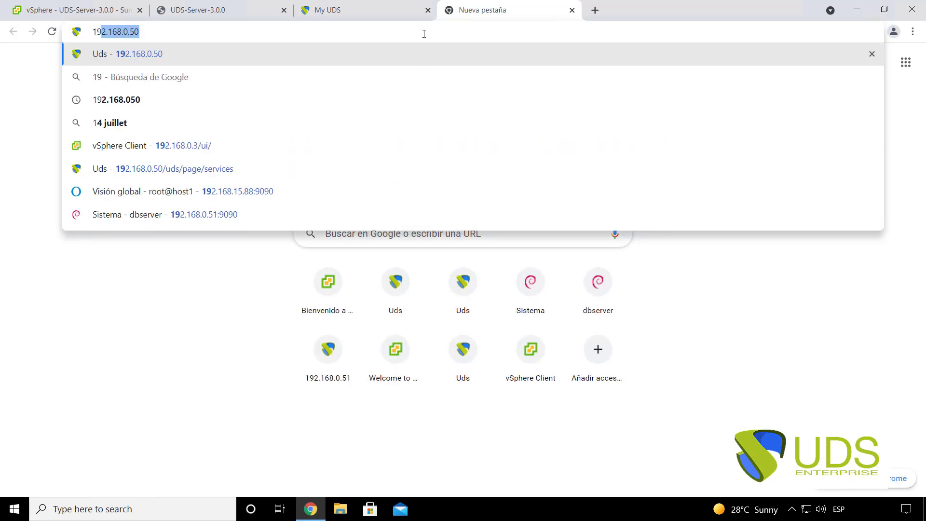
pyautogui.write('2.168.0.50')
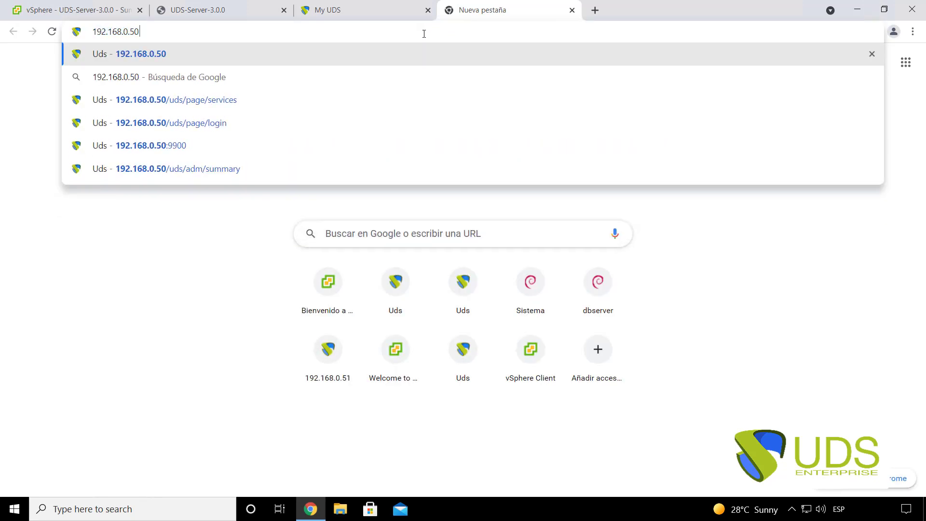
pyautogui.press('Return')
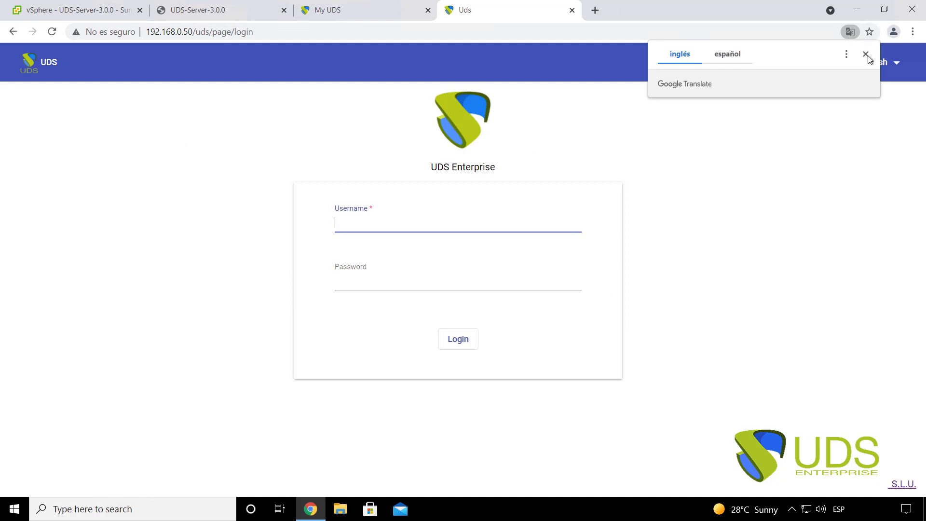
# - Log in to UDS Enterprise with the saved administrator username and its password
pyautogui.click(867, 56)
pyautogui.click(347, 230)
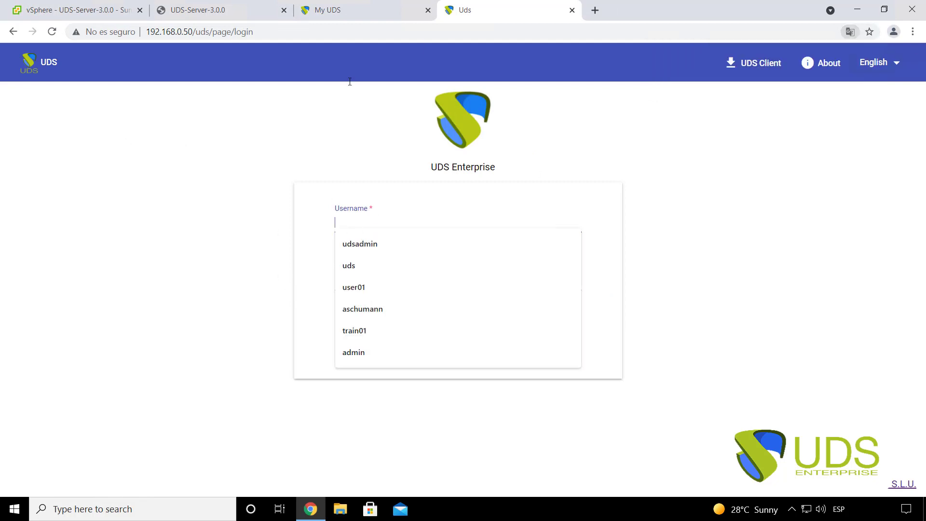
pyautogui.click(377, 243)
pyautogui.click(364, 283)
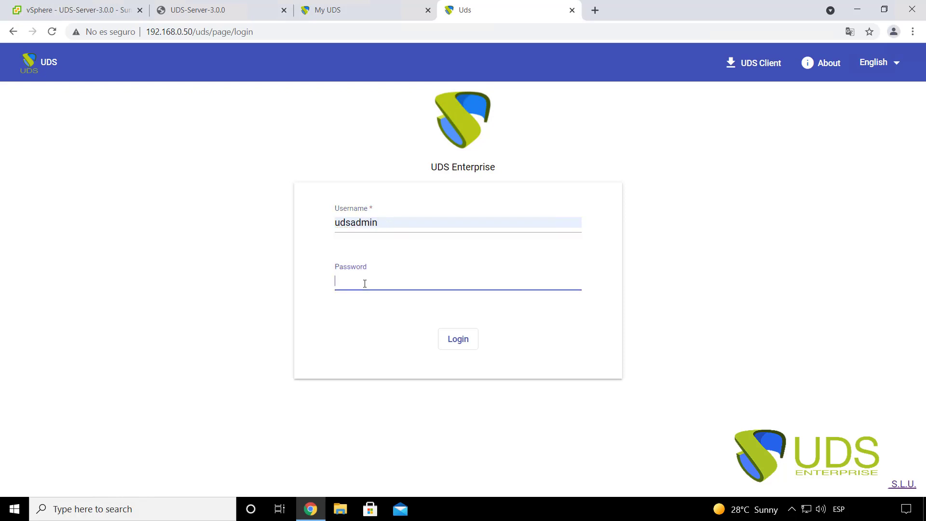
pyautogui.write('u')
pyautogui.press('Return')
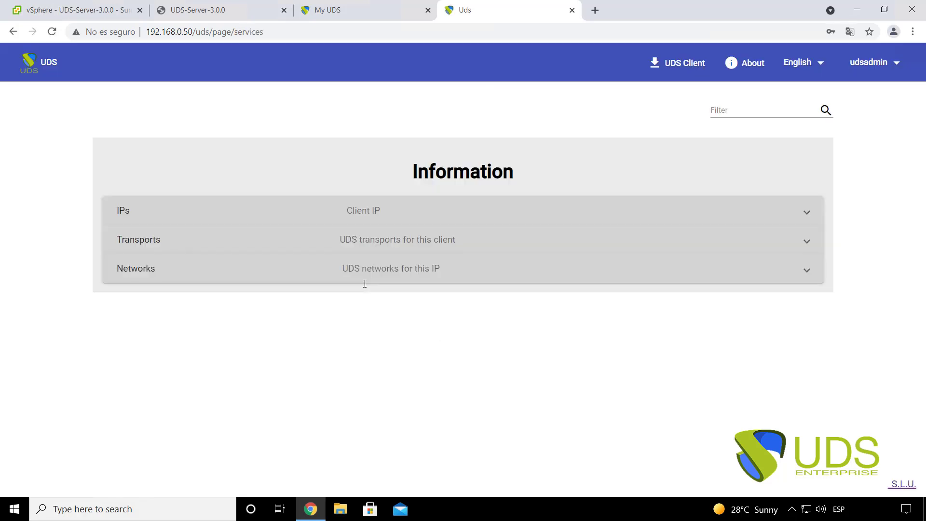
# - Review the empty Dashboard, Authenticators and Services pages, return to User mode, then go to vSphere
pyautogui.click(857, 68)
pyautogui.click(883, 94)
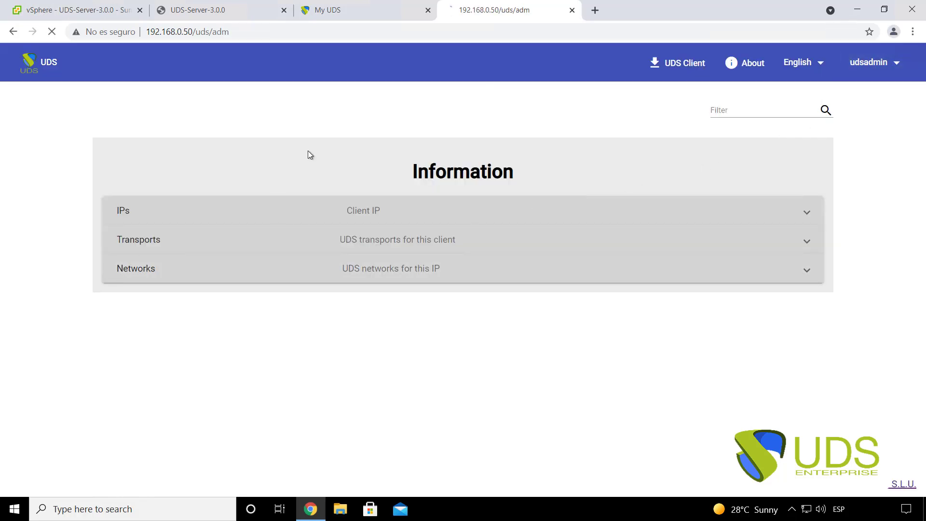
pyautogui.moveTo(51, 124)
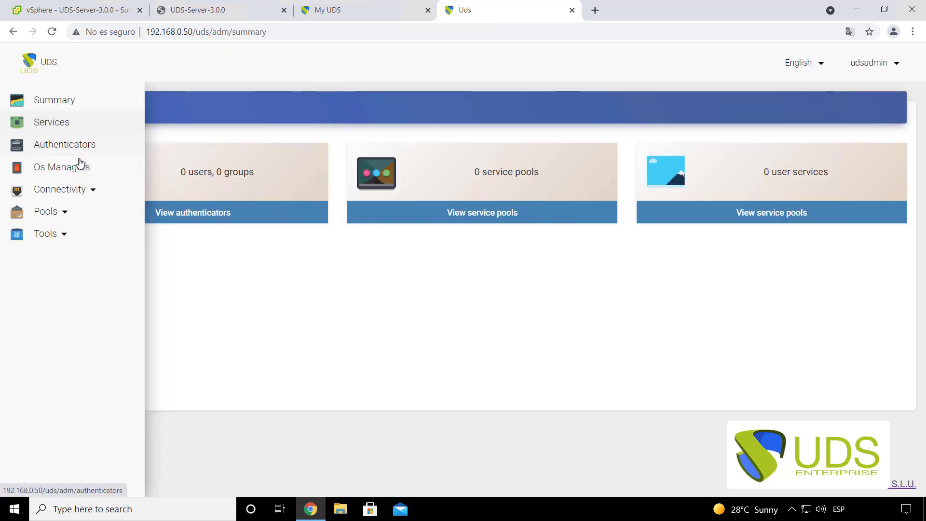
pyautogui.click(58, 144)
pyautogui.click(57, 128)
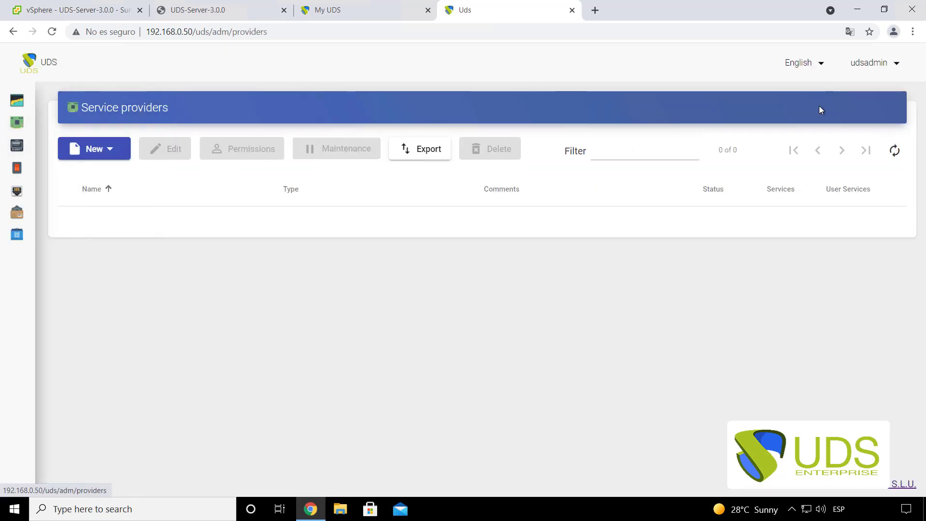
pyautogui.click(874, 66)
pyautogui.click(883, 94)
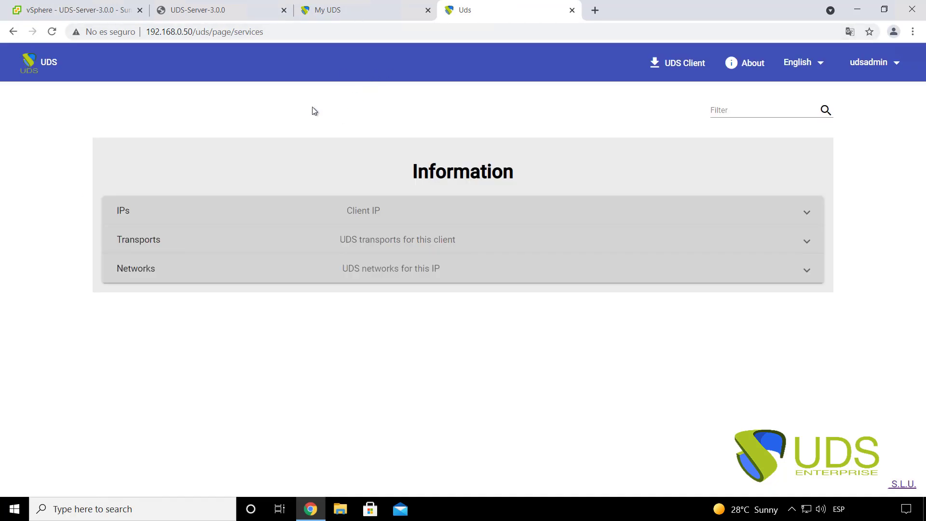
pyautogui.click(79, 11)
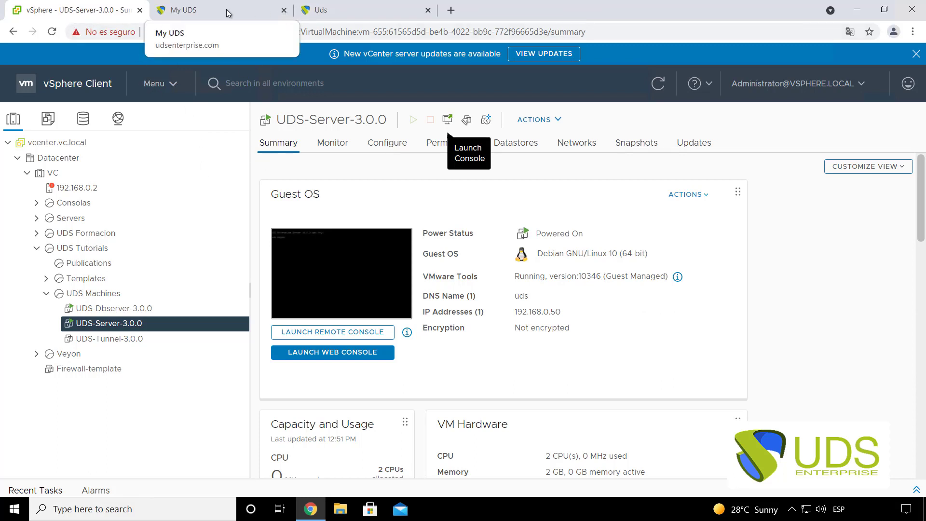
# - Close the My UDS and Uds browser tabs
pyautogui.click(283, 10)
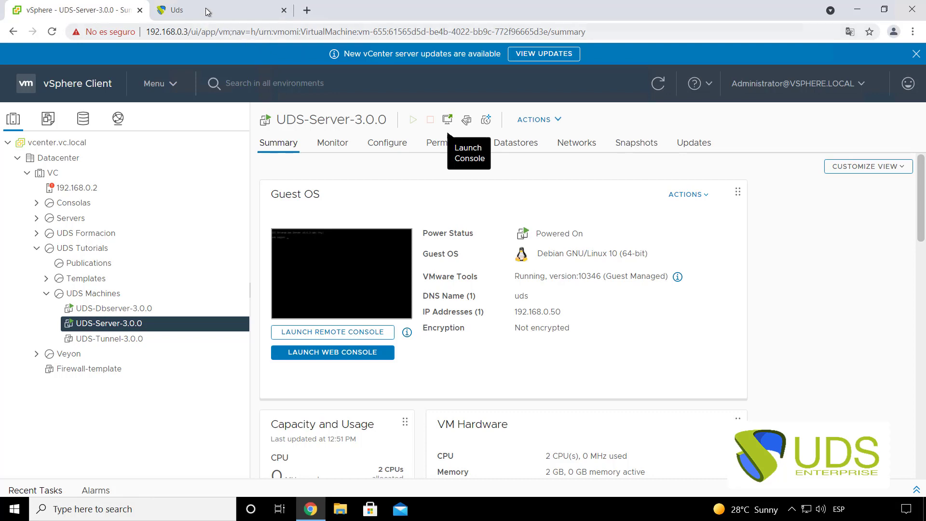
pyautogui.click(207, 12)
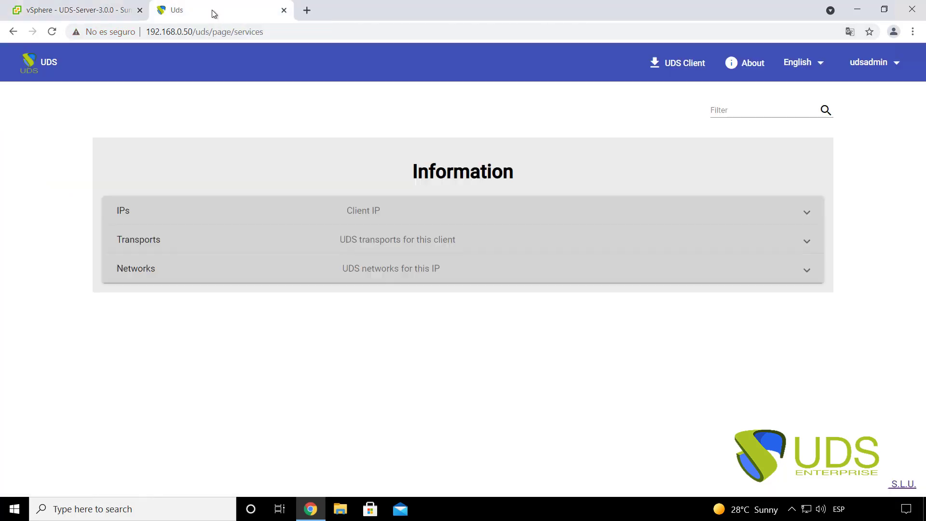
pyautogui.click(284, 11)
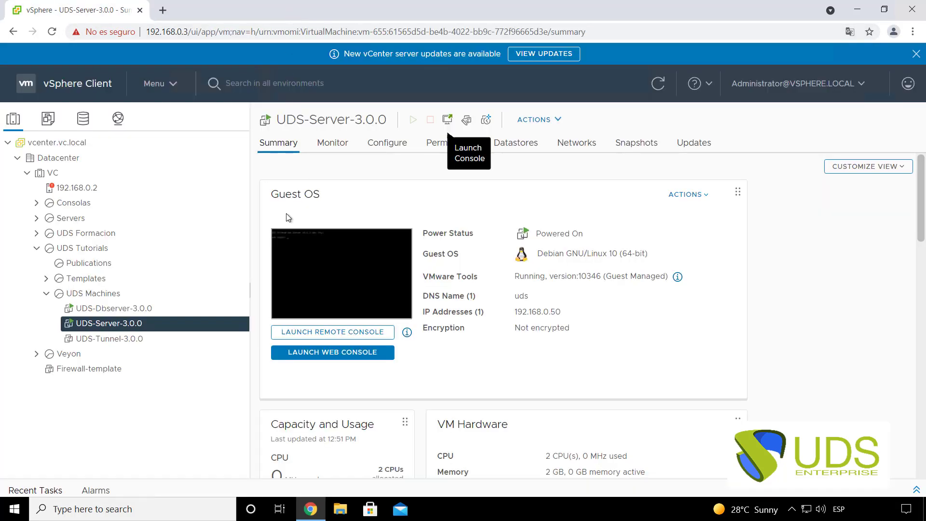
# - Launch a web console for the UDS-Tunnel-3.0.0 virtual machine
pyautogui.click(117, 340)
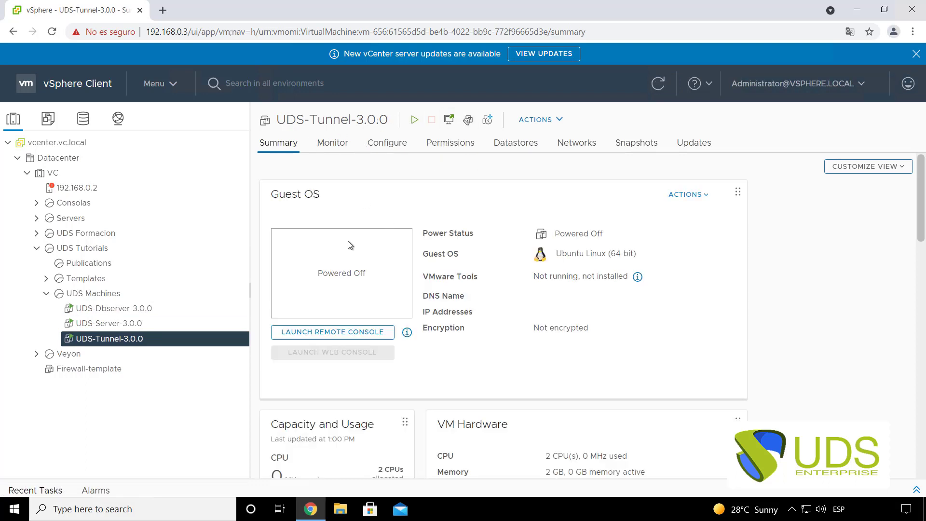
pyautogui.click(452, 123)
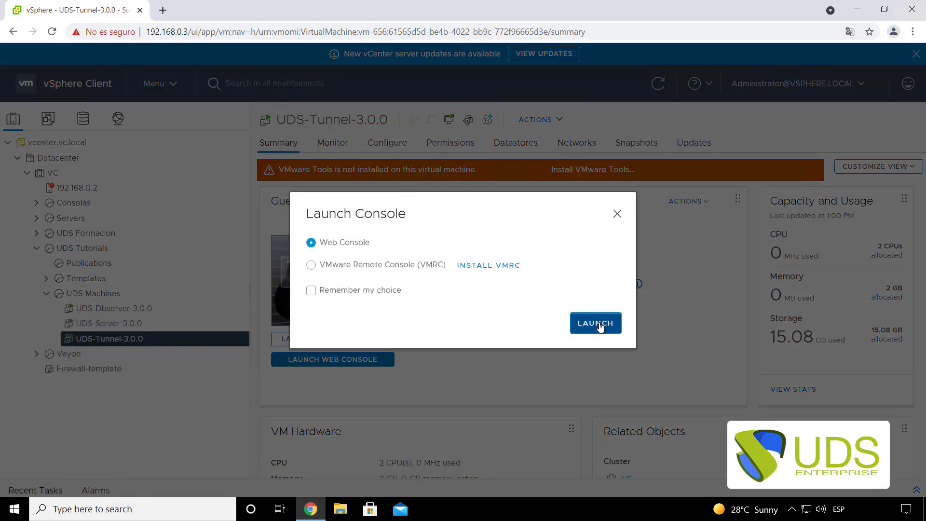
pyautogui.click(596, 324)
pyautogui.click(99, 15)
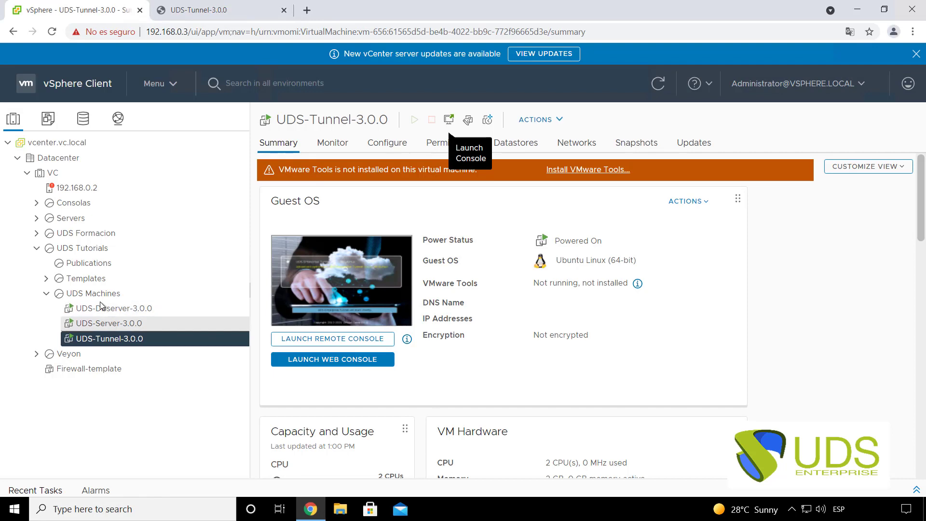
# - Read the tunnel's setup URL from its console and load 192.168.15.0:9900 in a new tab
pyautogui.click(237, 7)
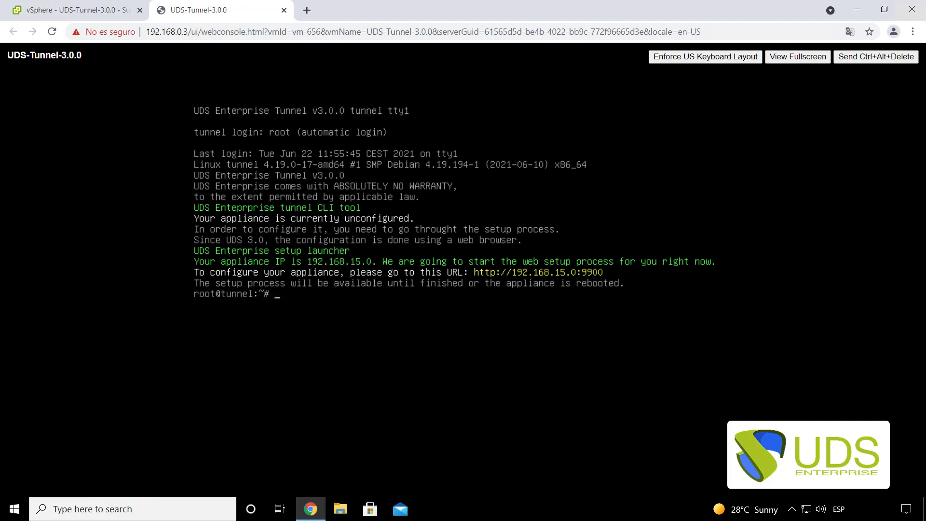
pyautogui.click(306, 11)
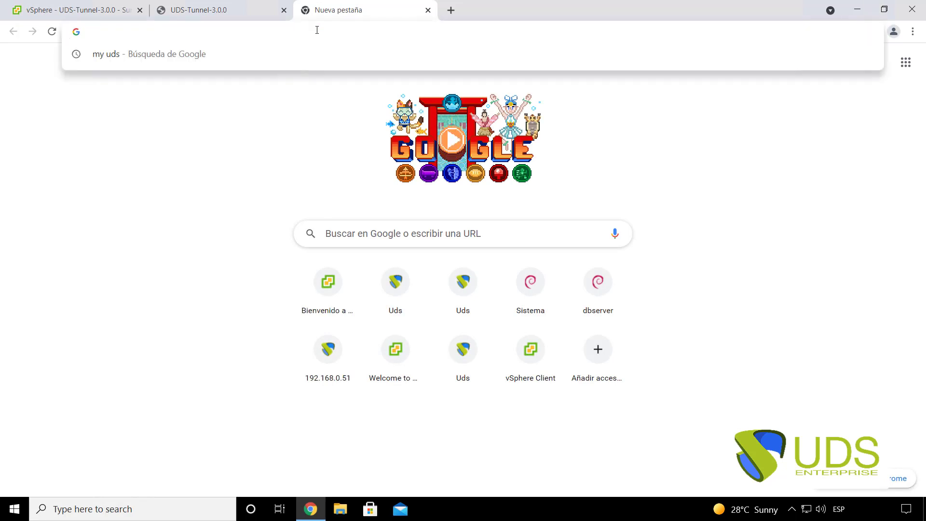
pyautogui.write('192.168.15.')
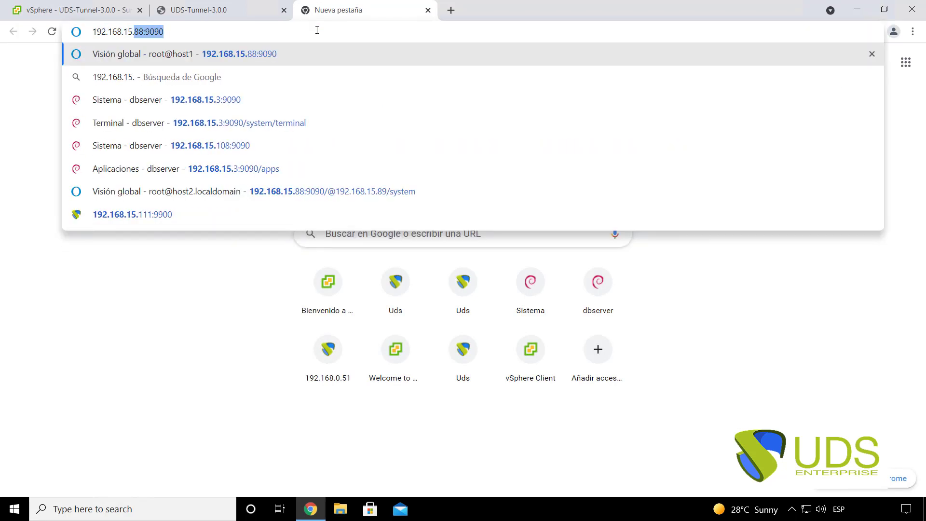
pyautogui.write('0:9900')
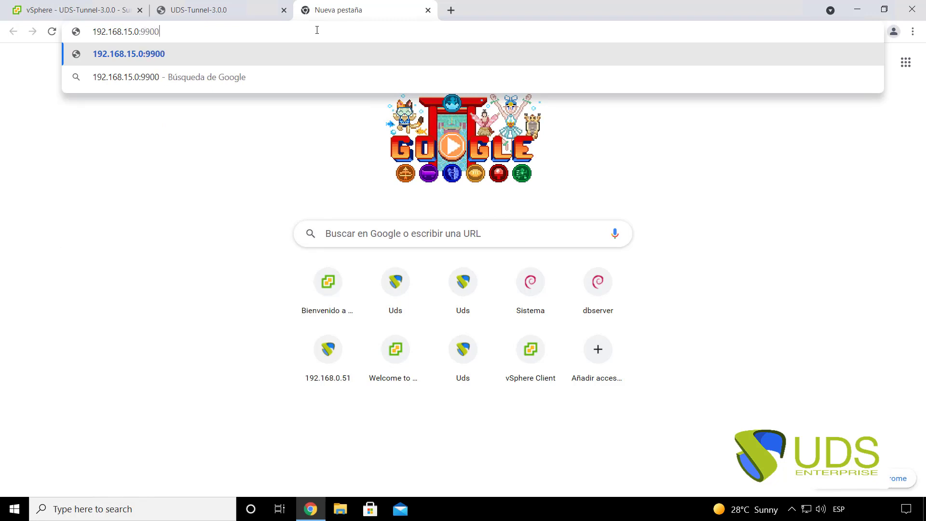
pyautogui.press('Return')
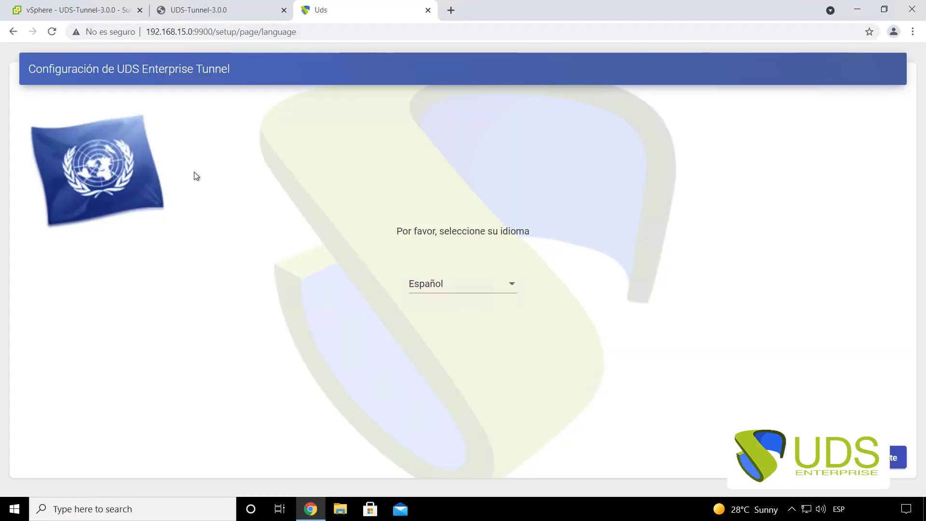
# - Choose English for the Tunnel Setup wizard and continue past the Welcome and EULA pages
pyautogui.click(429, 285)
pyautogui.click(427, 253)
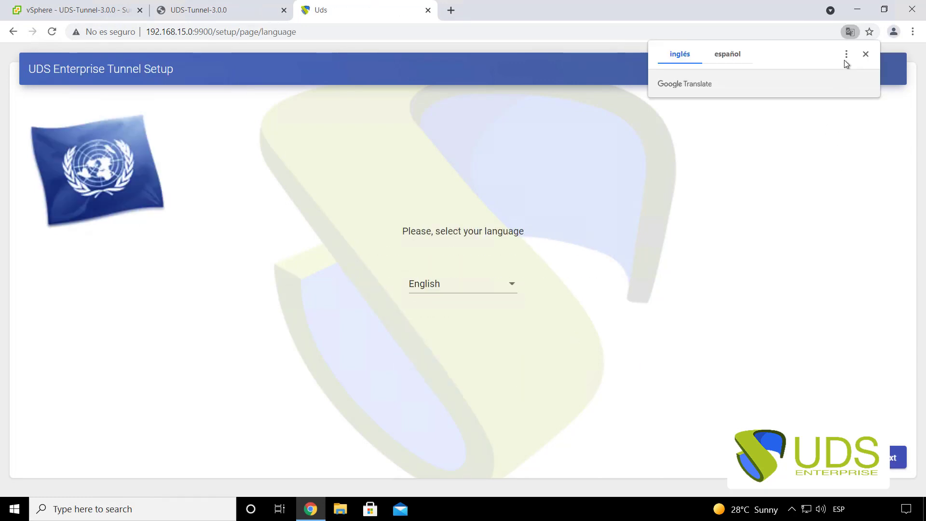
pyautogui.click(866, 54)
pyautogui.click(893, 458)
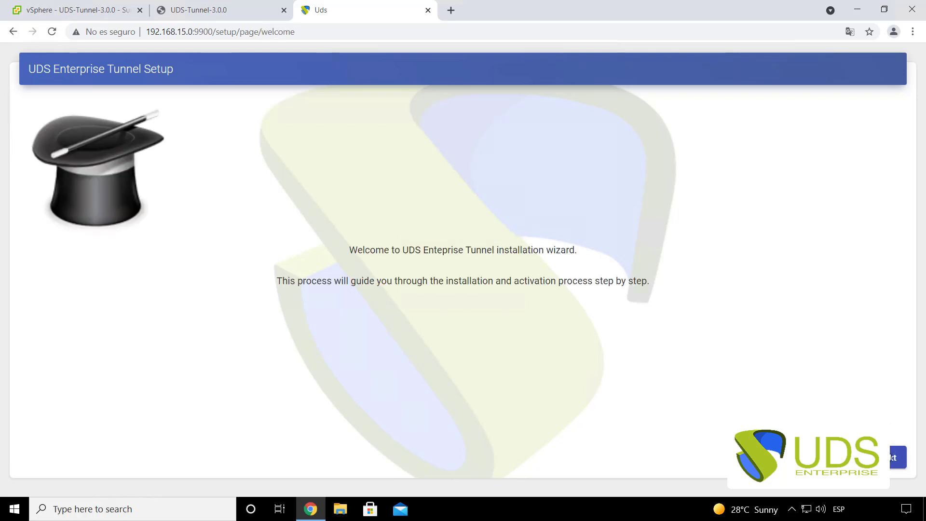
pyautogui.click(891, 459)
pyautogui.click(892, 458)
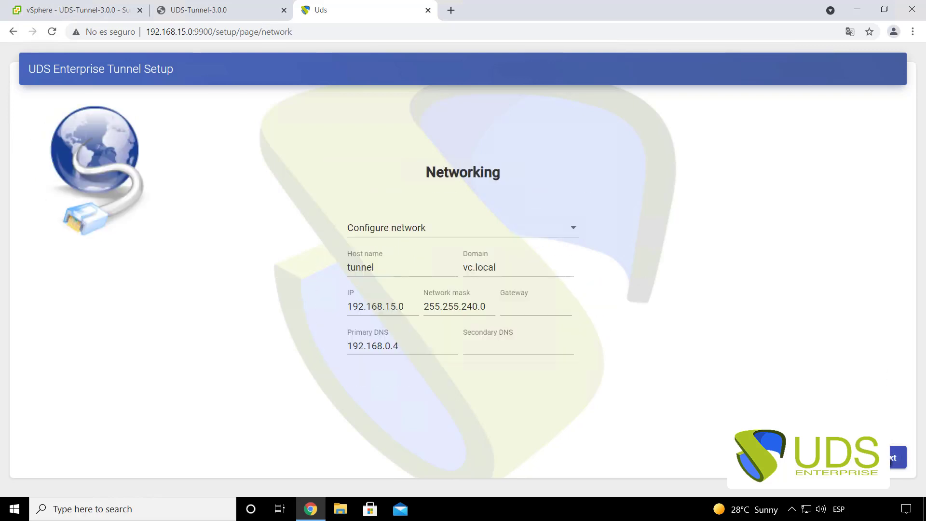
# - Change the tunnel's IP address to 192.168.0.51, keeping host name tunnel and domain vc.local
pyautogui.moveTo(424, 175); pyautogui.dragTo(542, 186)
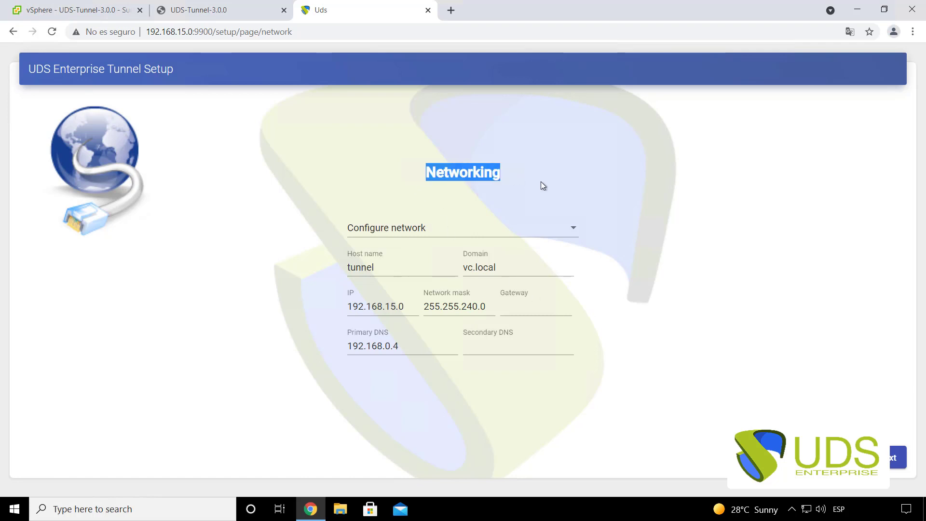
pyautogui.click(542, 186)
pyautogui.click(386, 268)
pyautogui.moveTo(387, 268); pyautogui.dragTo(329, 271)
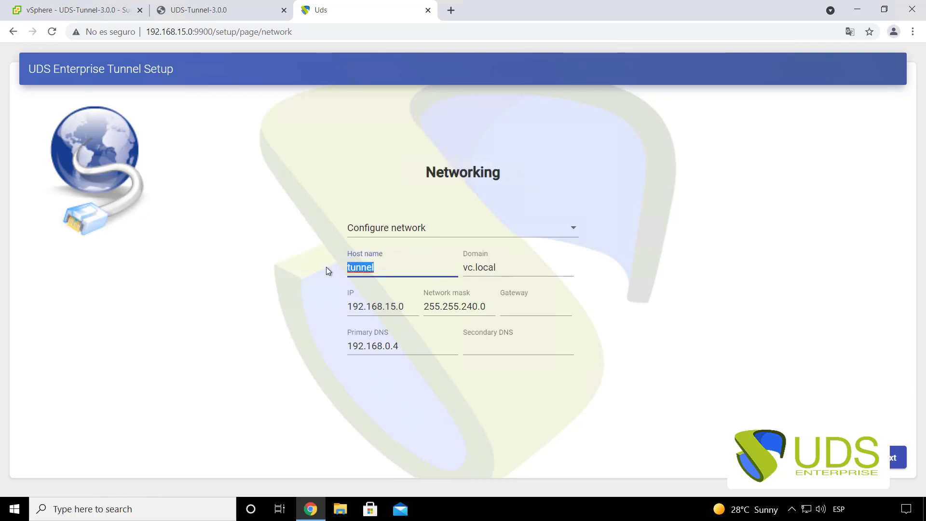
pyautogui.moveTo(514, 267); pyautogui.dragTo(448, 268)
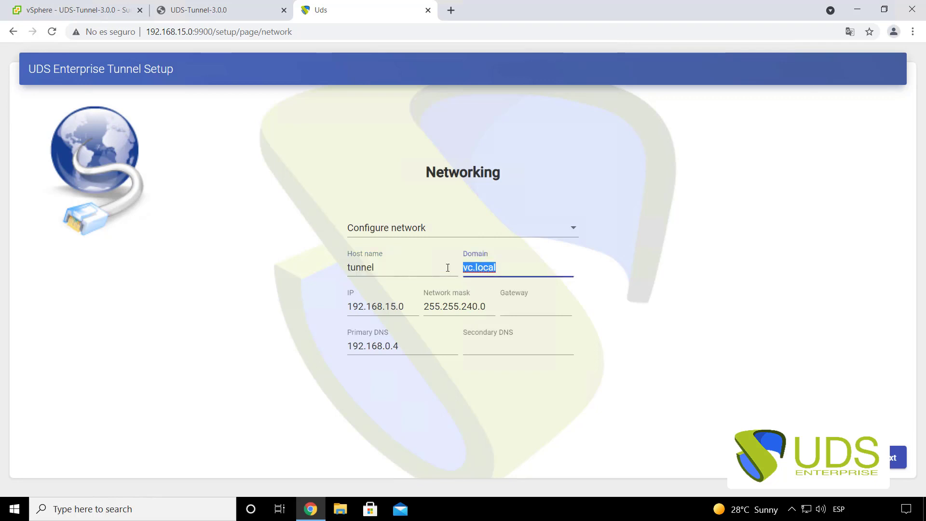
pyautogui.moveTo(414, 308); pyautogui.dragTo(385, 307)
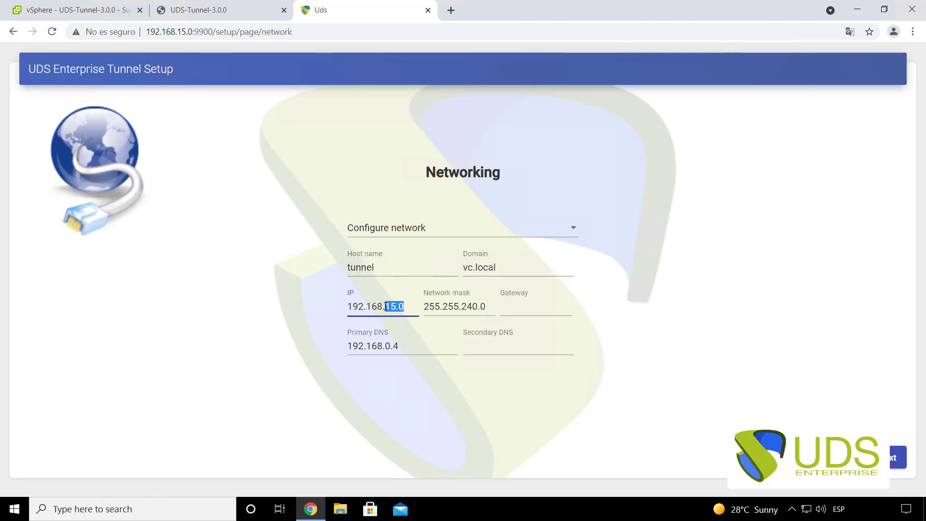
pyautogui.write('0.51')
# - Set the gateway to 192.168.0.1, keep primary DNS 192.168.0.4, and submit the network settings
pyautogui.click(507, 309)
pyautogui.write('1')
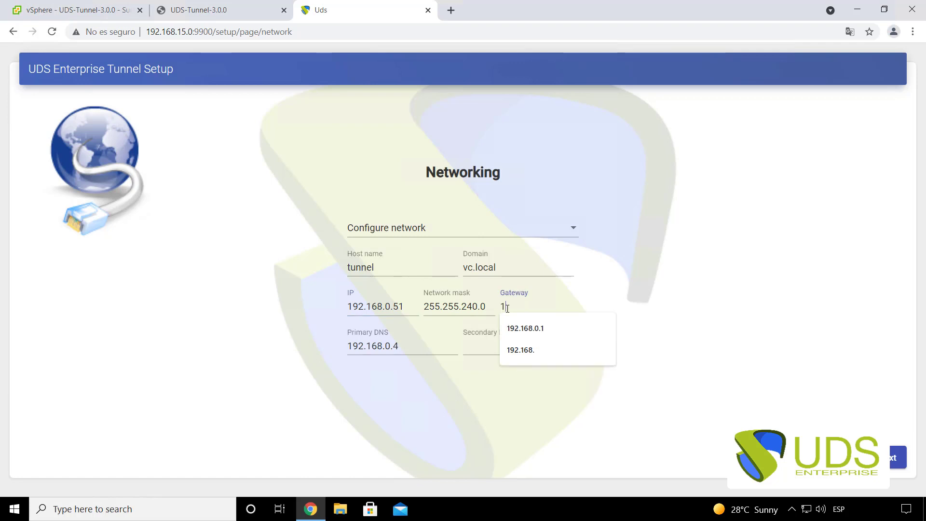
pyautogui.click(528, 326)
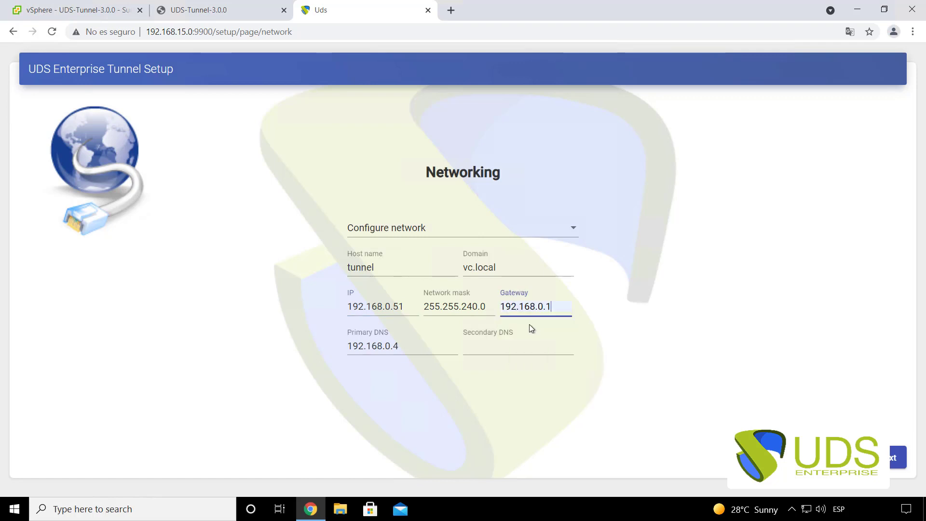
pyautogui.click(404, 348)
pyautogui.moveTo(326, 347); pyautogui.dragTo(505, 387)
pyautogui.click(505, 387)
pyautogui.click(898, 458)
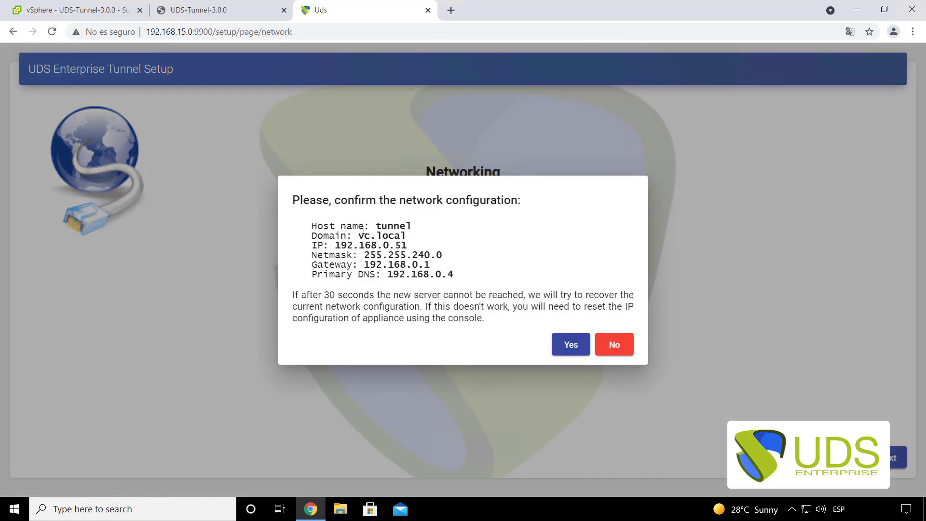